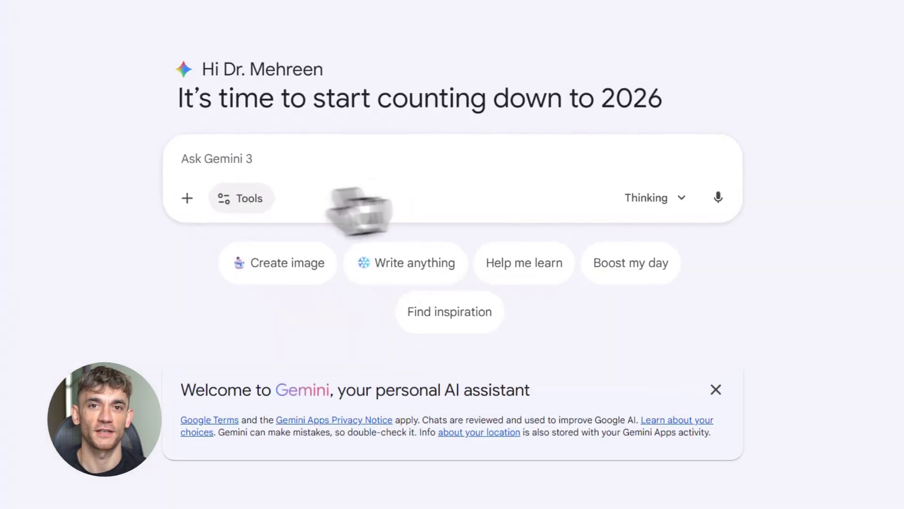
Attach the AI Automation Communities and Business Growth Search Analysis notebook from NotebookLM.
left_click(264, 270)
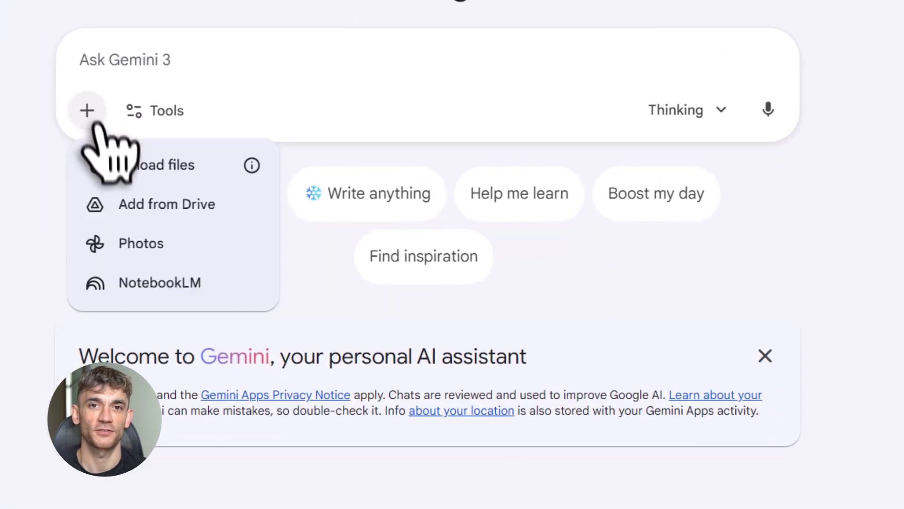
left_click(131, 289)
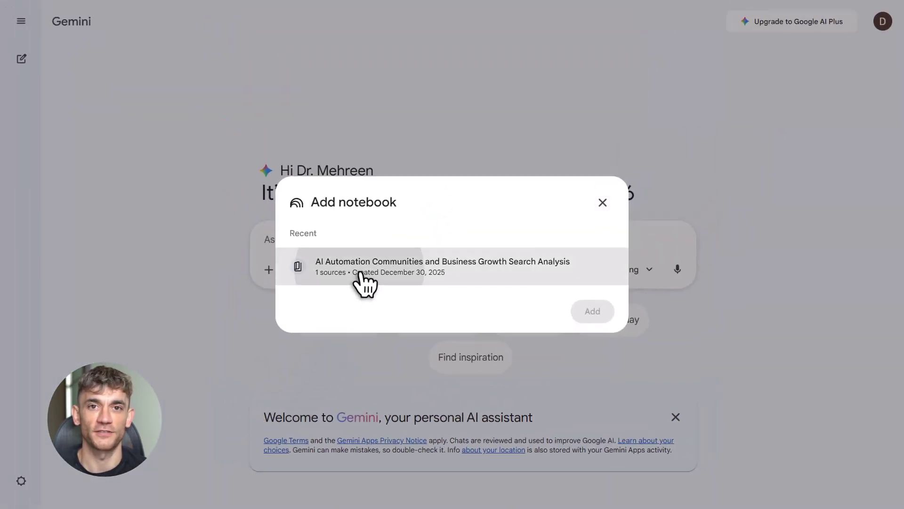
left_click(370, 276)
left_click(593, 312)
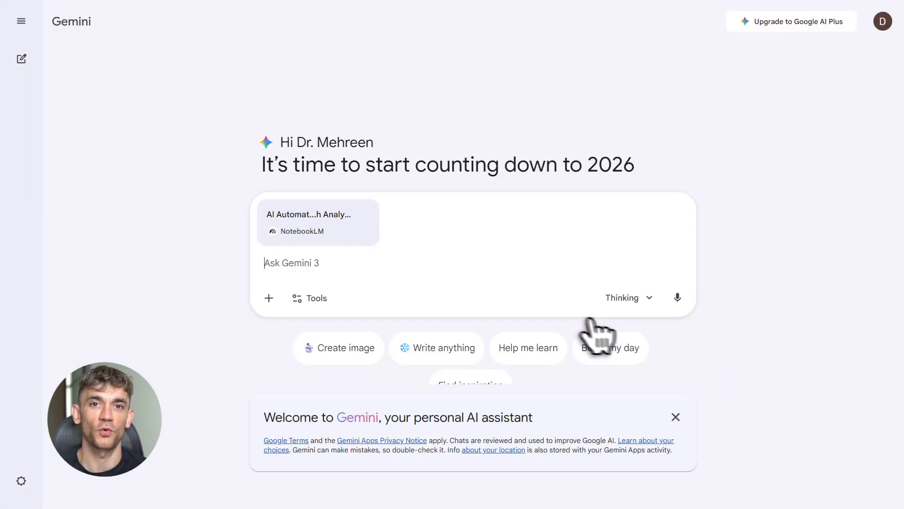
Paste and send the 2,000-word SEO article prompt, dismissing the welcome banner while it drafts.
key("ctrl+v")
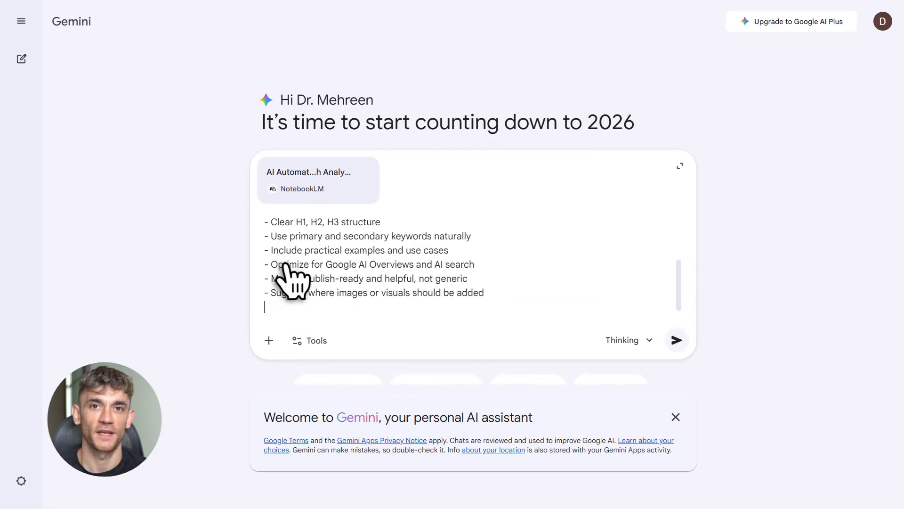
scroll(285, 268, "up", 5)
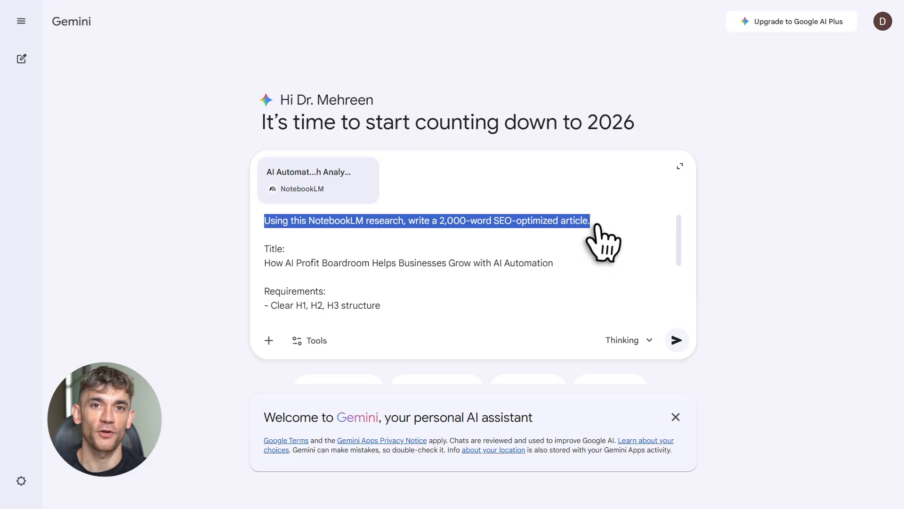
left_click(677, 340)
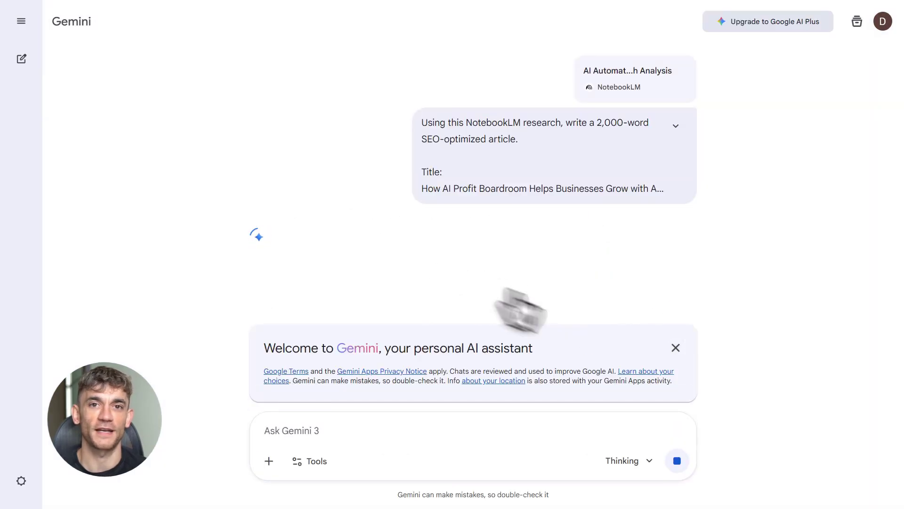
left_click(674, 348)
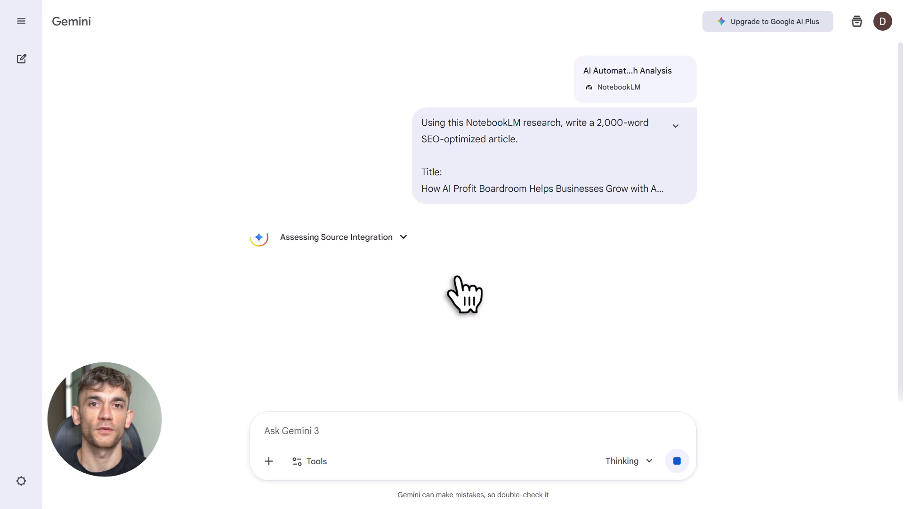
scroll(464, 294, "down", 10)
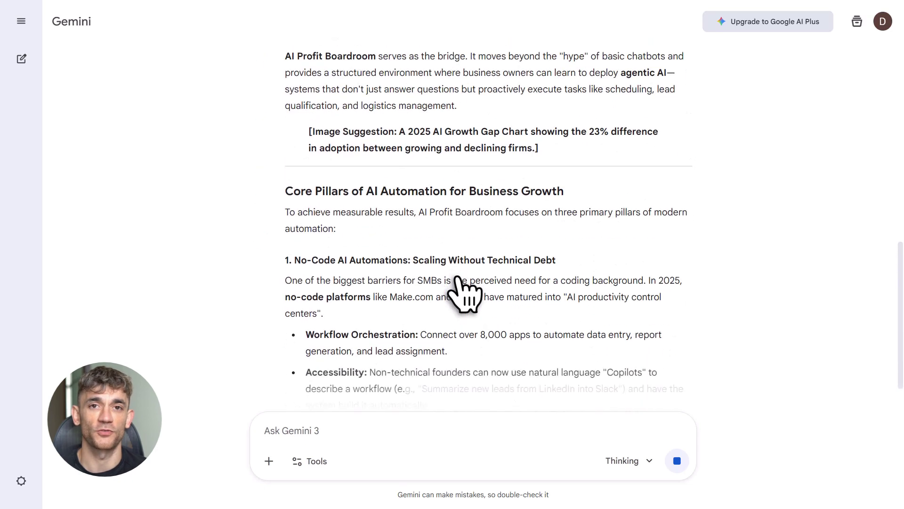
scroll(464, 295, "down", 14)
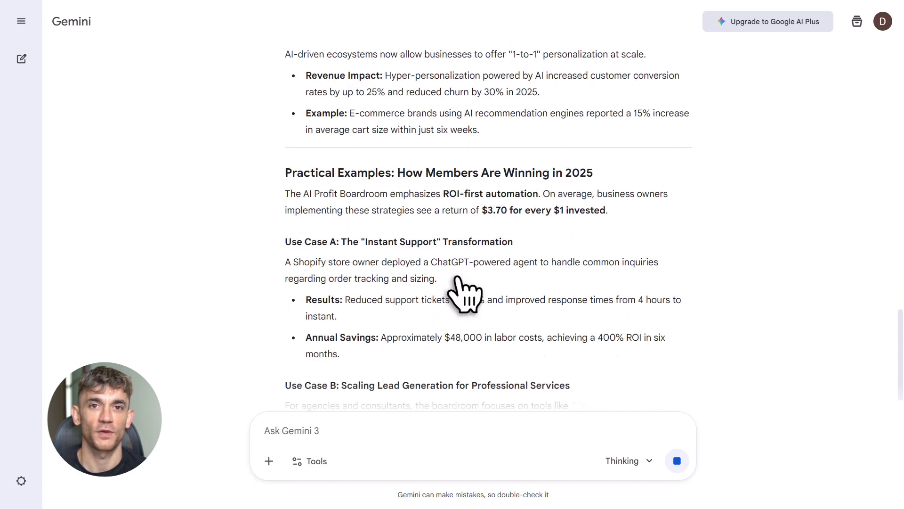
scroll(463, 294, "down", 12)
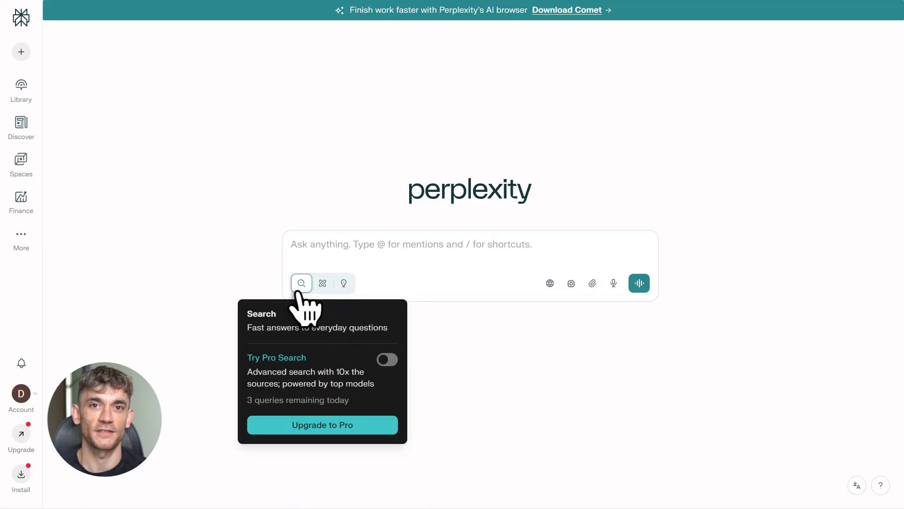
Submit the query on top ranking pages, keyword clusters, People Also Ask and content gaps.
key("ctrl+v")
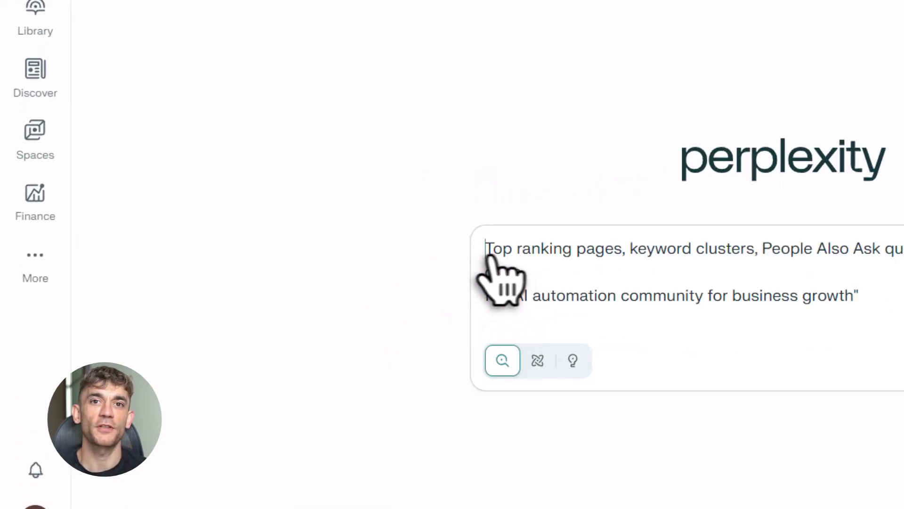
left_click_drag(489, 255, 903, 254)
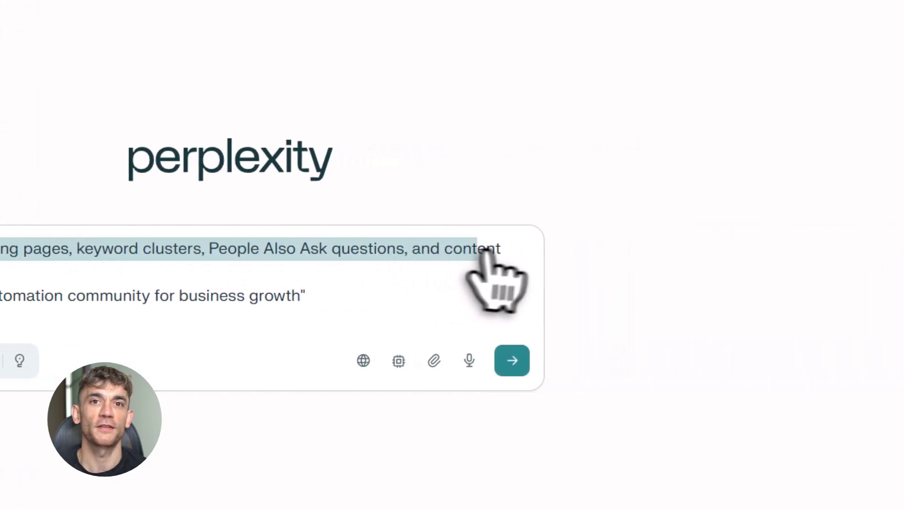
double_click(0, 273)
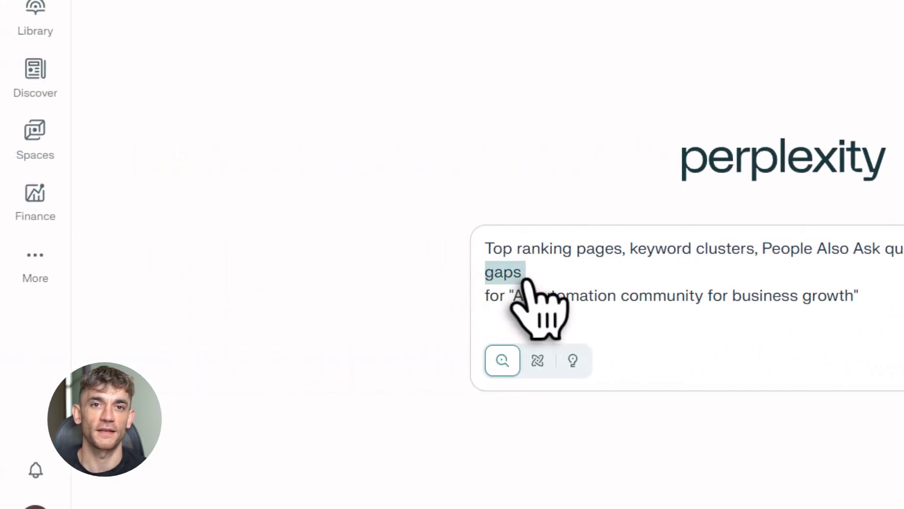
left_click_drag(486, 296, 862, 301)
left_click(865, 302)
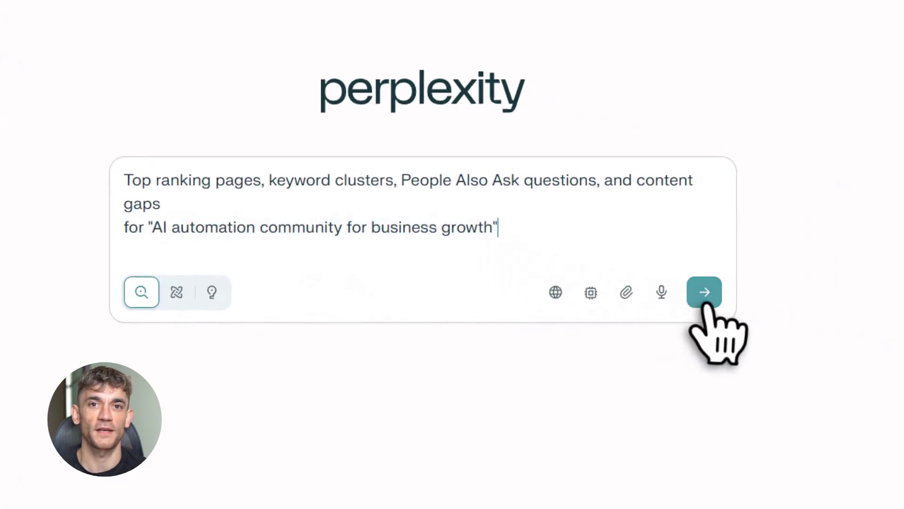
left_click(704, 293)
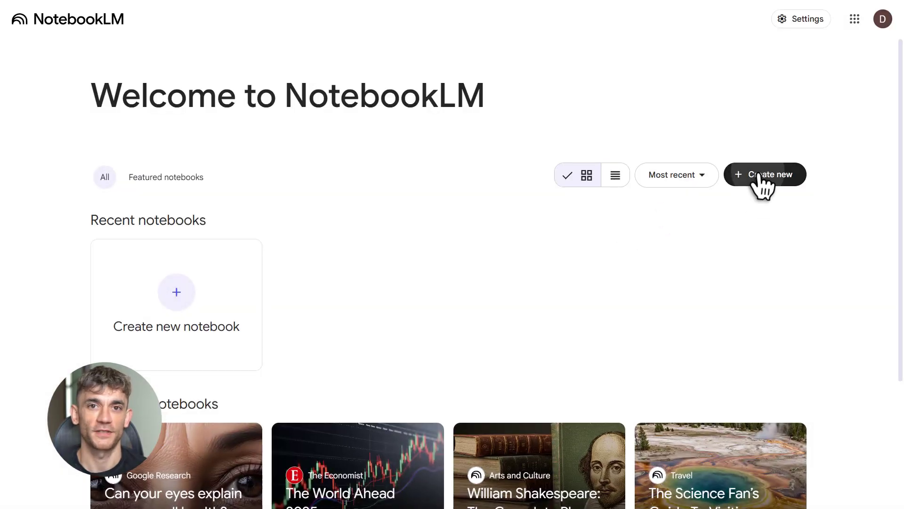
Create a new notebook and upload the keyword research PDF as its source.
left_click(764, 175)
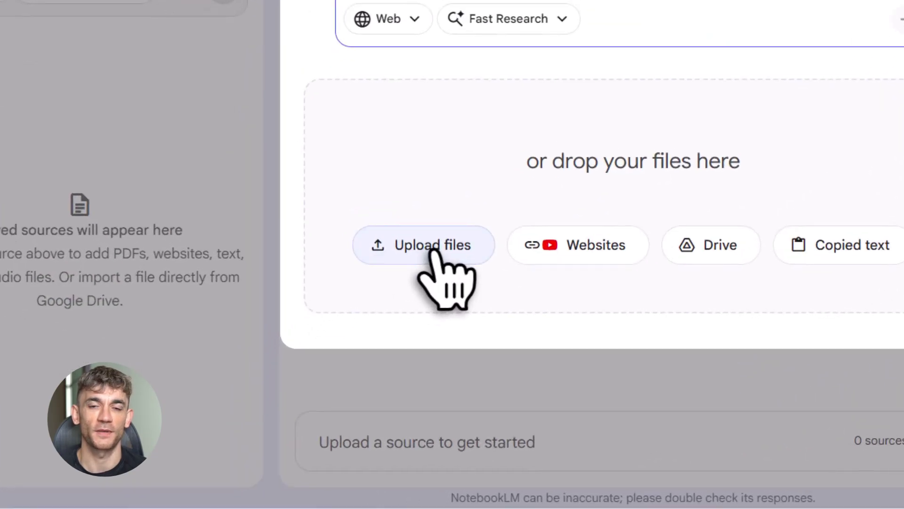
left_click(432, 252)
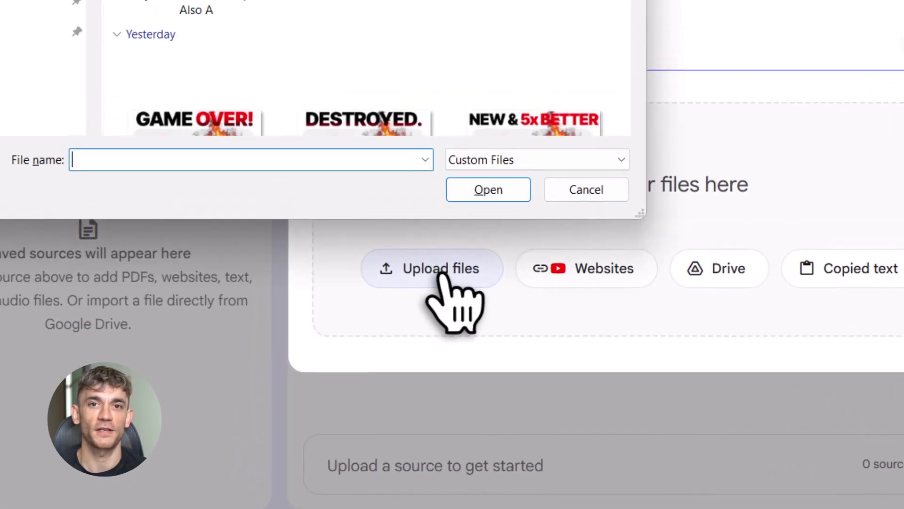
double_click(313, 257)
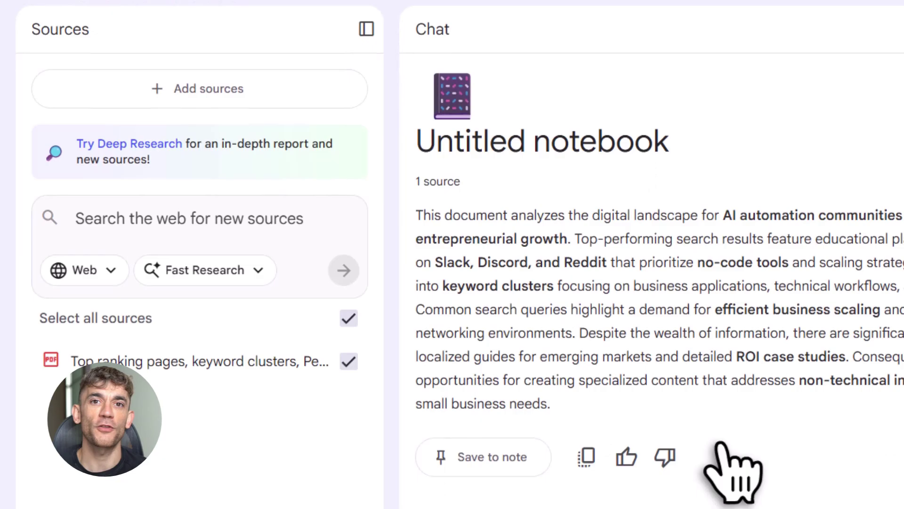
Enter the three-line prompt requesting H1/H2 headings, an article outline and key insights.
left_click(485, 455)
type("Group this research into SEO-optimized section headings. Create a clear article outline with H1, H2s, and bullet points. Summarize key insights for an article on growing a business with AI automation.")
left_click_drag(439, 362, 850, 362)
left_click(850, 363)
left_click_drag(439, 385, 473, 385)
left_click_drag(522, 403, 850, 387)
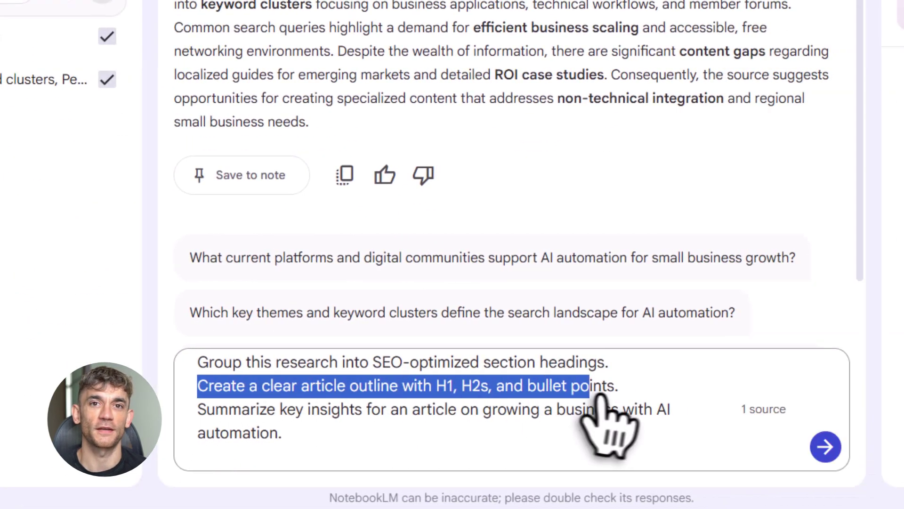
left_click(879, 391)
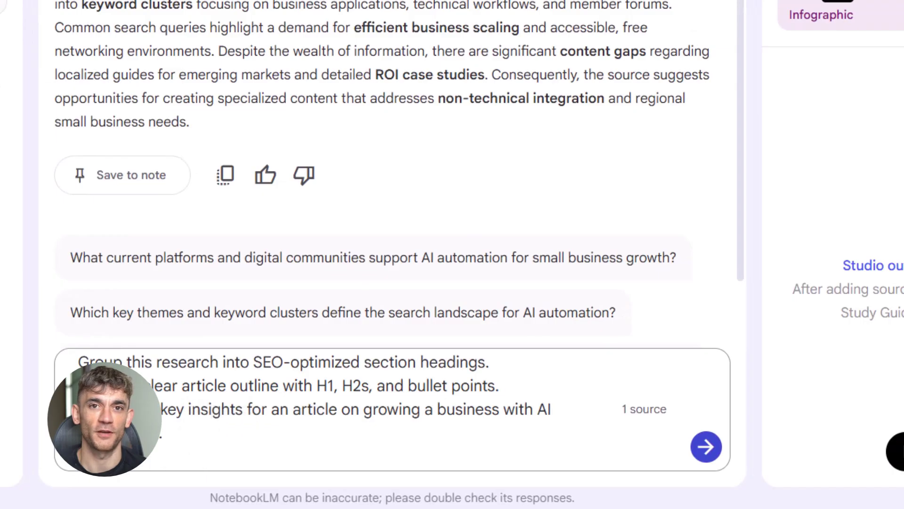
left_click_drag(160, 409, 553, 406)
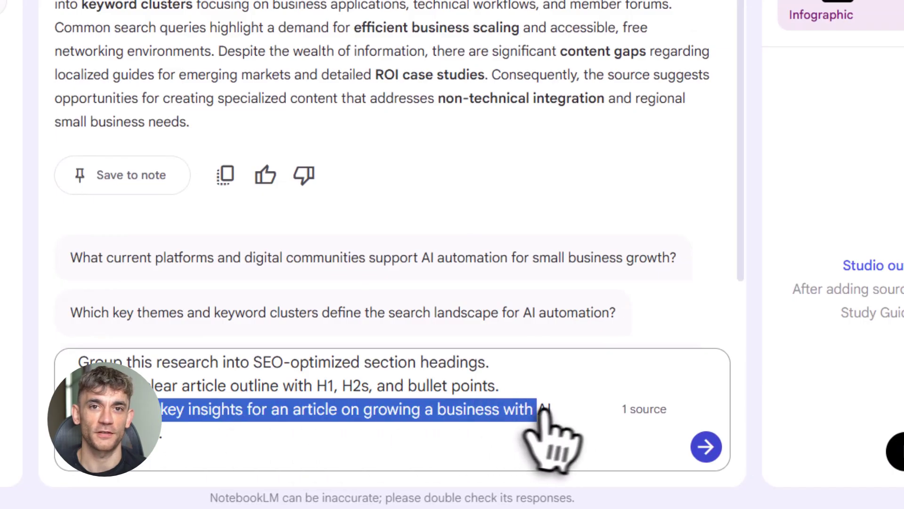
left_click(553, 409)
left_click(201, 464)
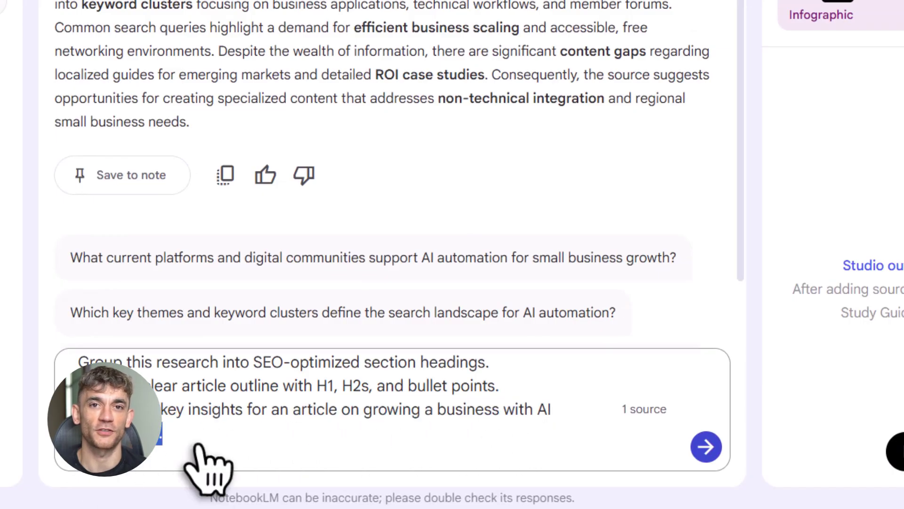
Send the outline request and review NotebookLM's H1/H2 outline answer.
left_click(704, 447)
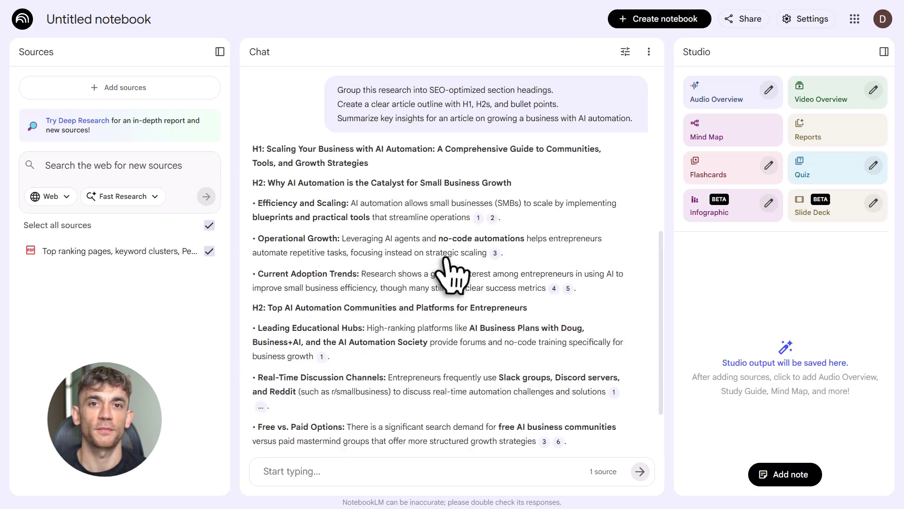
scroll(453, 275, "down", 15)
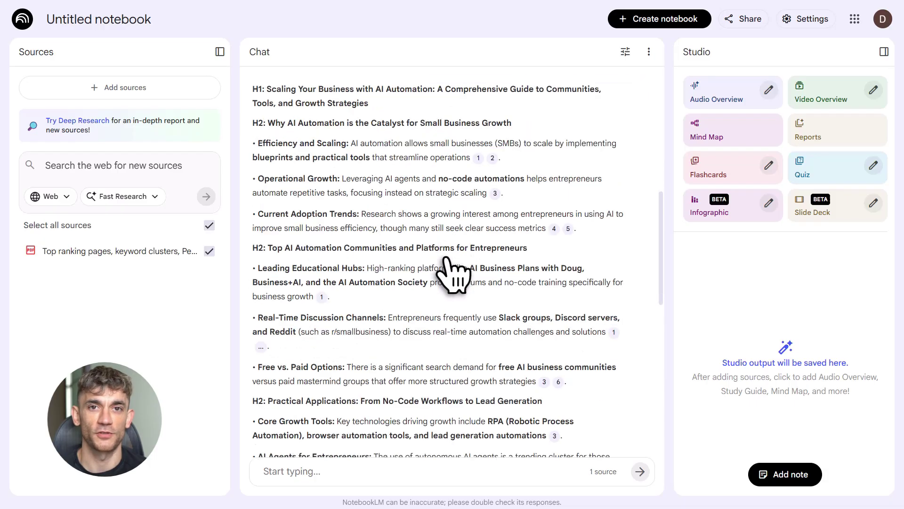
scroll(452, 276, "down", 6)
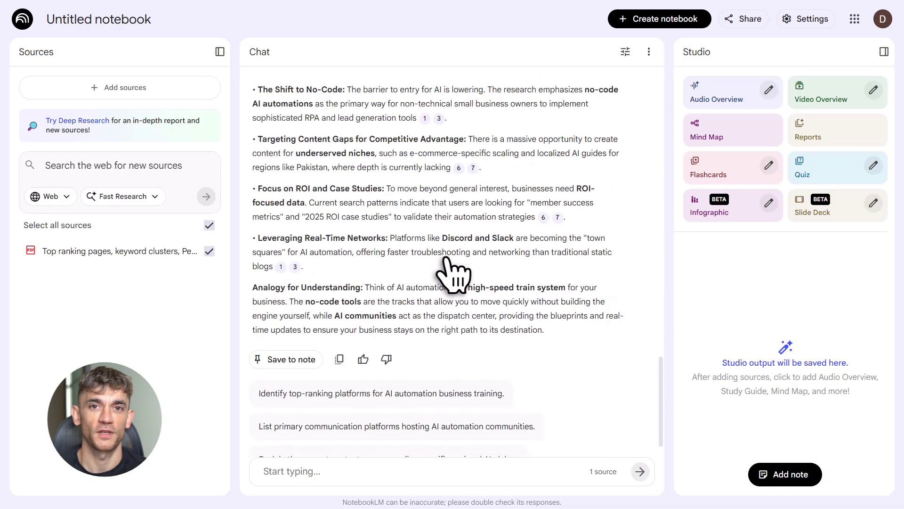
scroll(445, 264, "up", 20)
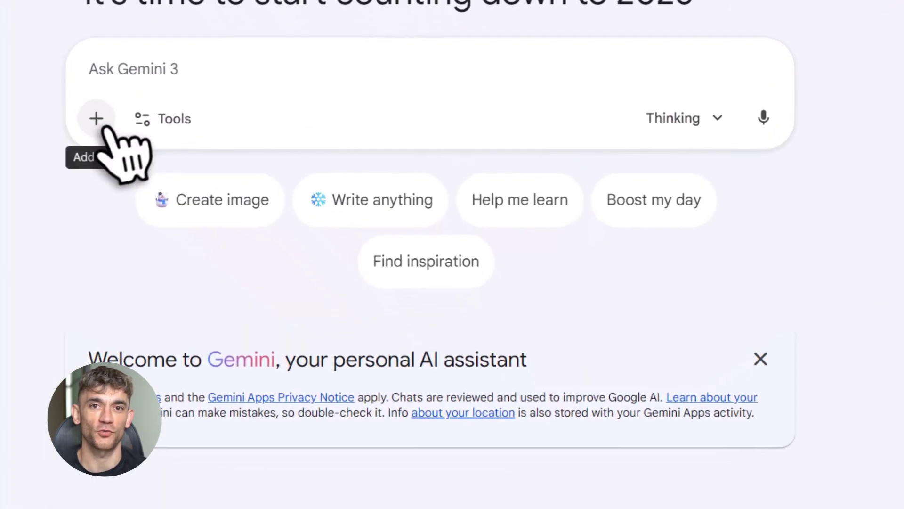
Attach the AI Automation Communities research notebook from NotebookLM to the prompt.
left_click(268, 268)
left_click(126, 282)
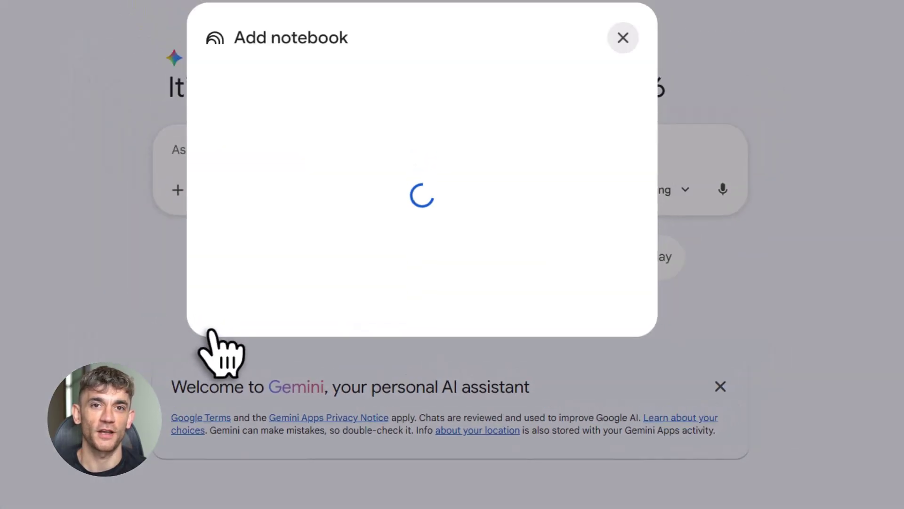
left_click(360, 274)
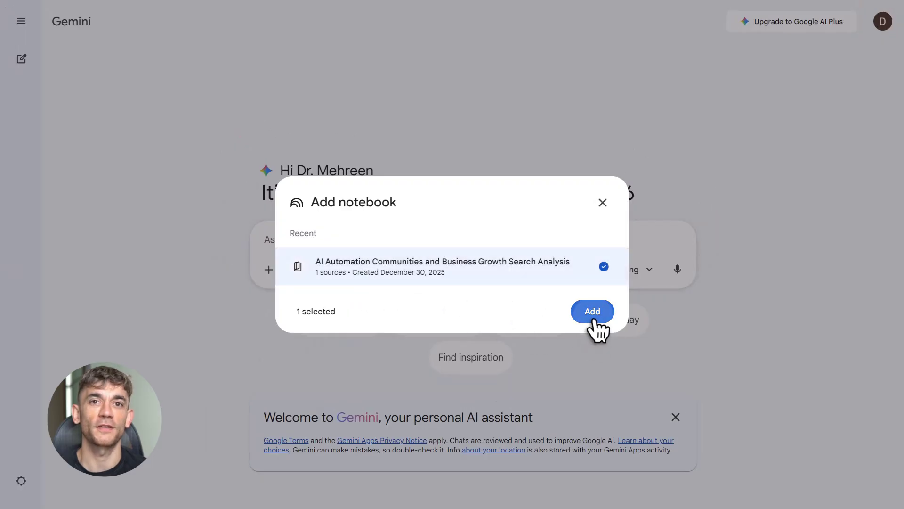
left_click(595, 312)
Paste the article prompt titled 'How AI Profit Boardroom Helps Businesses Grow with AI Automation'.
type("Using this NotebookLM research, write a 2,000-word SEO-optimized article.  Title: How AI Profit Boardroom Helps Businesses Grow with AI Automation  Requirements: - Clear H1, H2, H3 structure - Use primary and secondary keywords naturally - Include practical examples and use cases - Optimize for Google AI Overviews and AI search - Make it publish-ready and helpful, not generic - Suggest where images or visuals should be added")
scroll(286, 276, "up", 3)
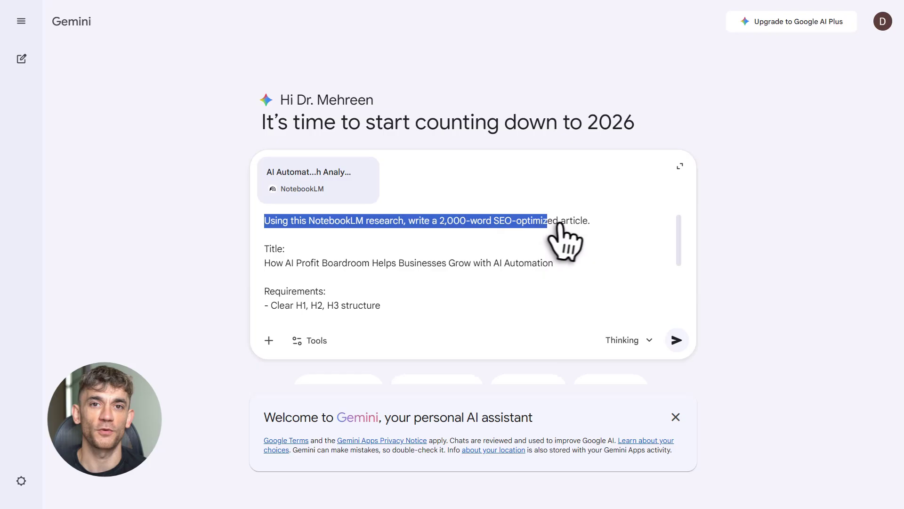
left_click(601, 236)
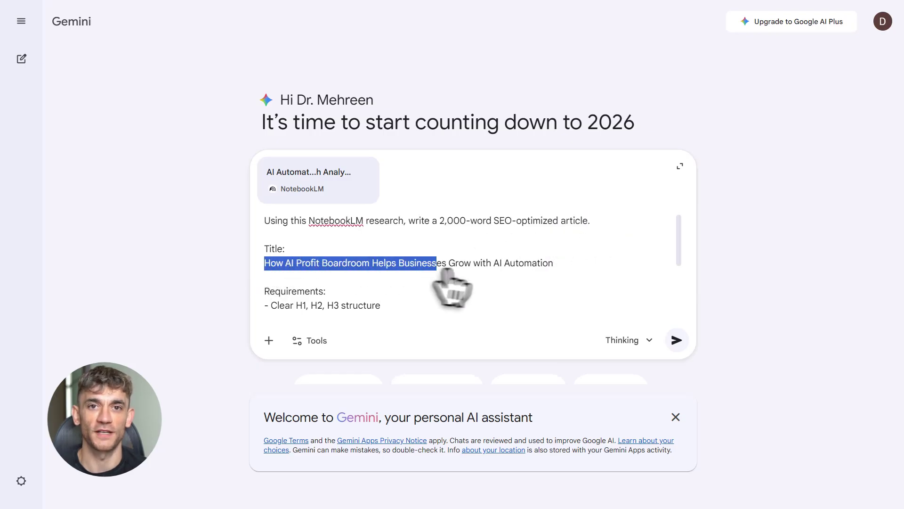
left_click(552, 264)
scroll(278, 264, "down", 2)
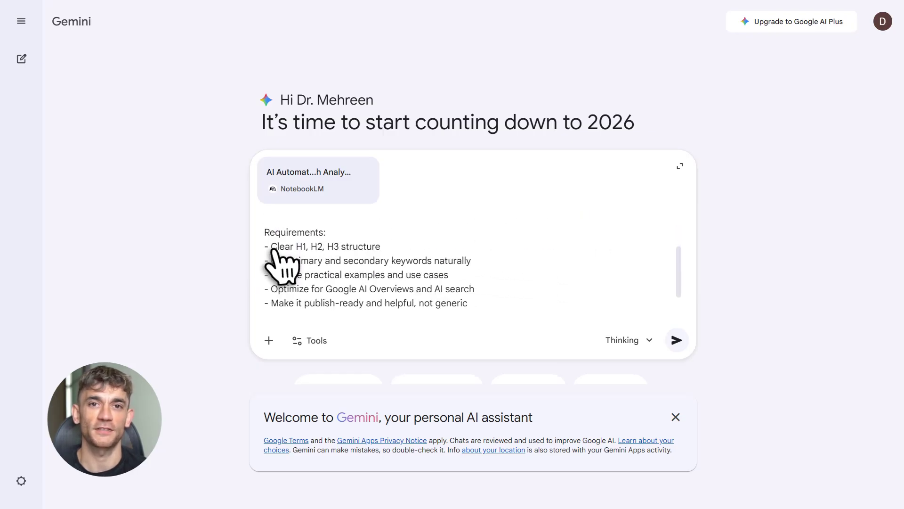
Review the keyword usage, AI Overviews, publish-ready and image-placement requirements.
left_click_drag(272, 260, 453, 278)
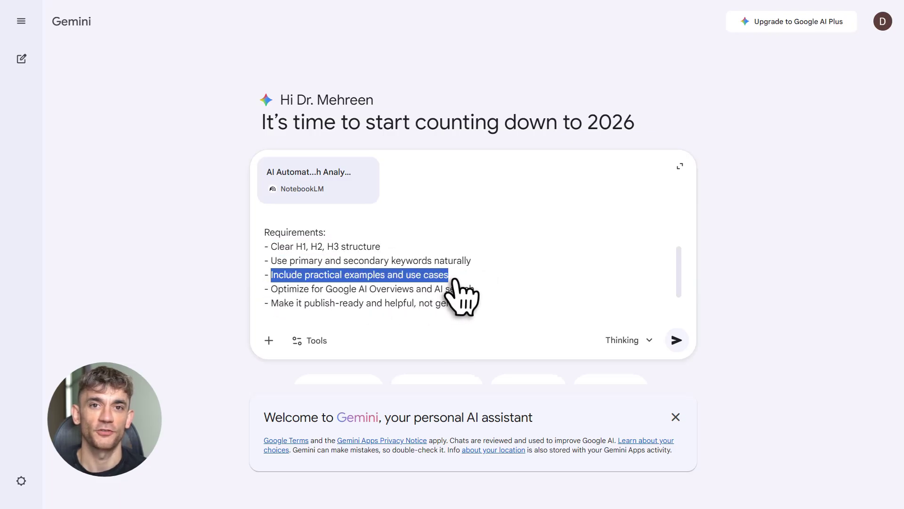
left_click_drag(272, 289, 477, 290)
left_click(477, 290)
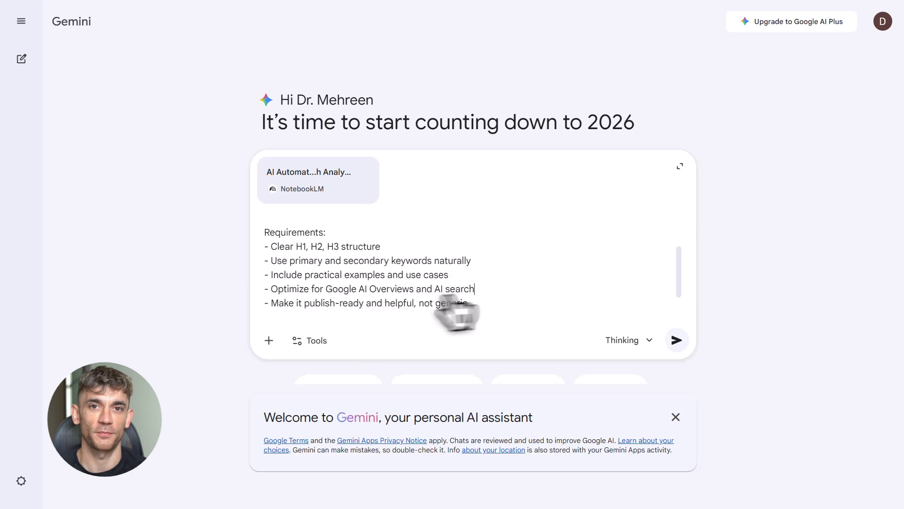
left_click_drag(272, 306, 480, 282)
left_click(480, 282)
left_click_drag(271, 291, 450, 294)
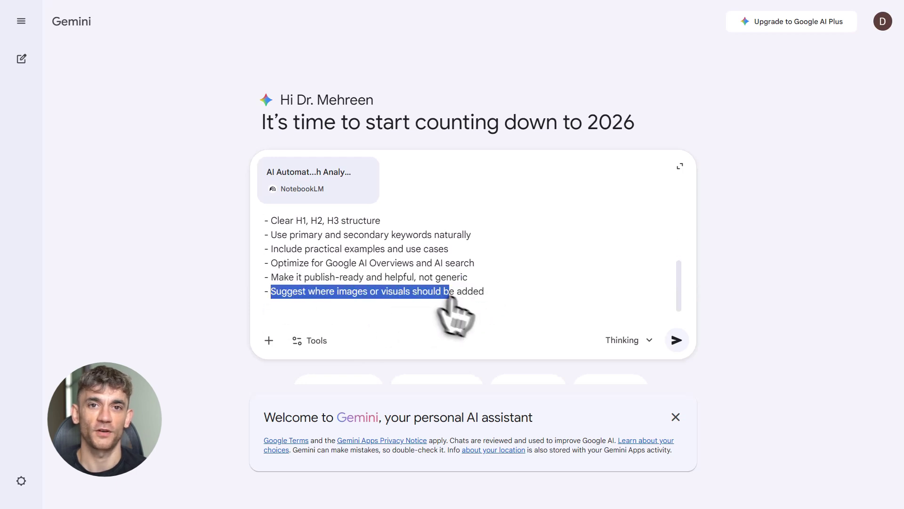
left_click(490, 298)
scroll(394, 290, "up", 2)
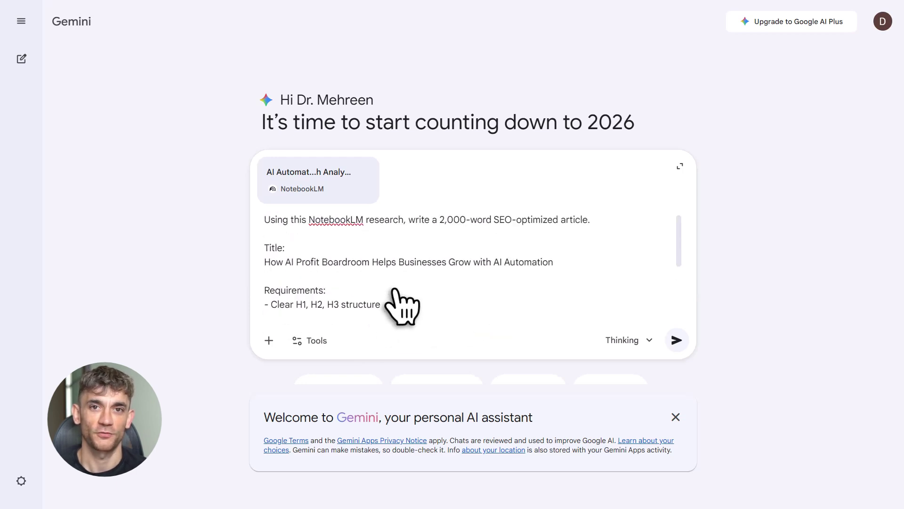
Send the request, close the welcome banner, and review the generated article title.
left_click(677, 340)
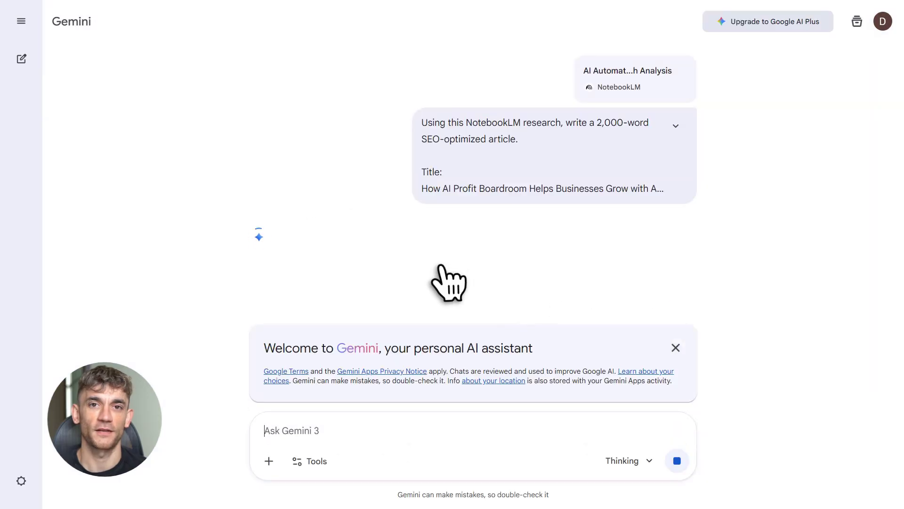
left_click(676, 348)
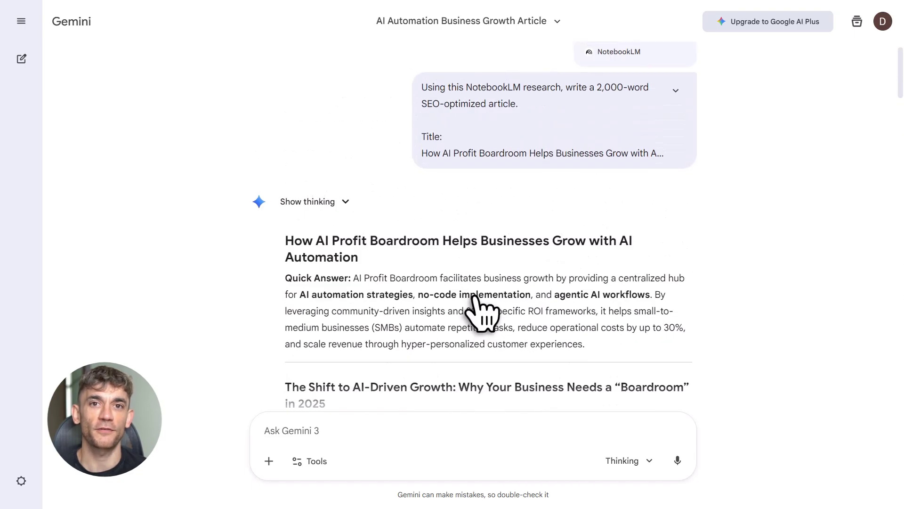
left_click_drag(285, 241, 516, 242)
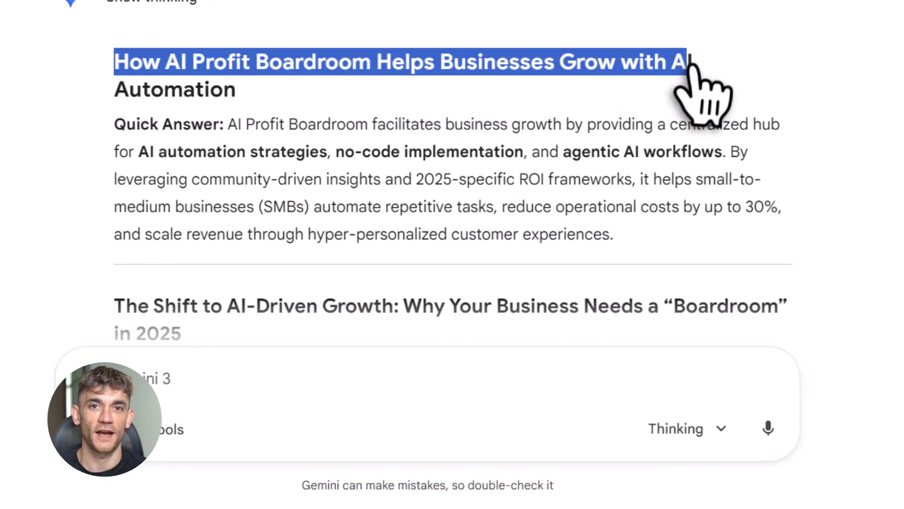
left_click(687, 66)
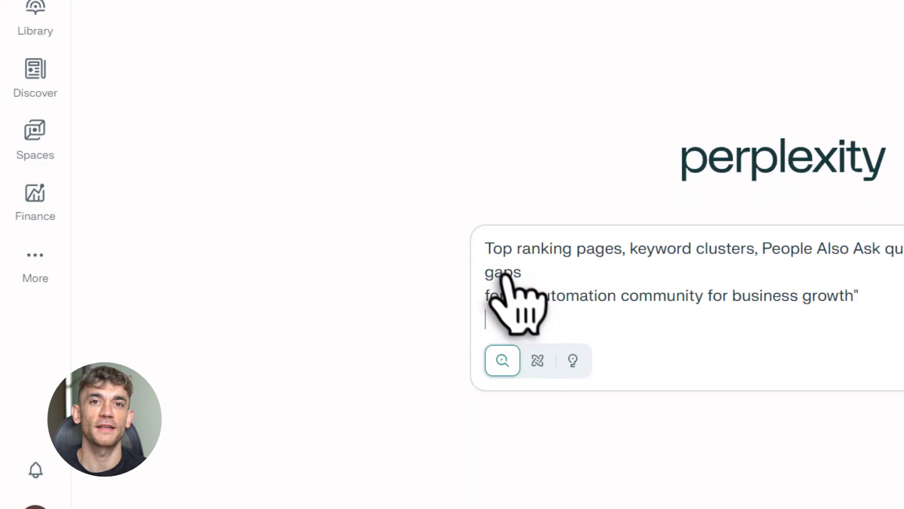
Submit the 'AI automation community for business growth' SEO query and show PDF/Markdown/DOCX download options.
left_click_drag(492, 256, 903, 252)
left_click(489, 250)
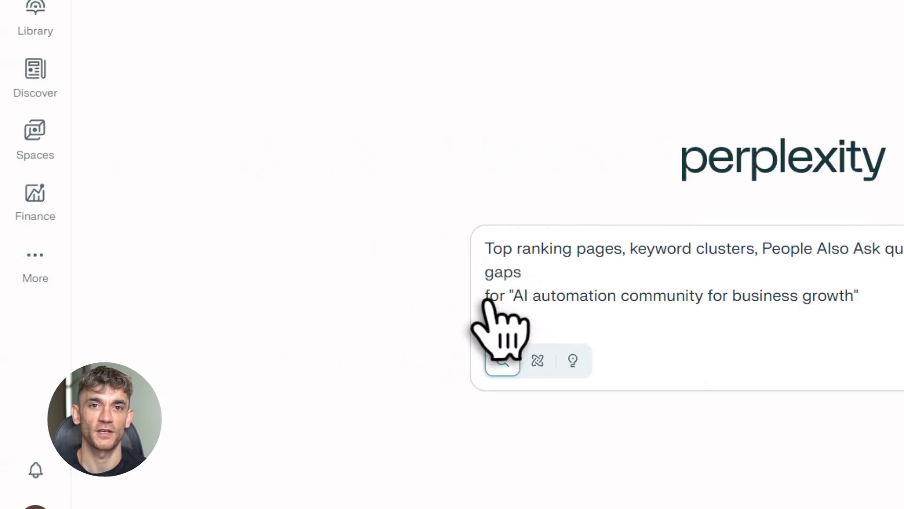
left_click_drag(488, 301, 860, 303)
left_click(864, 304)
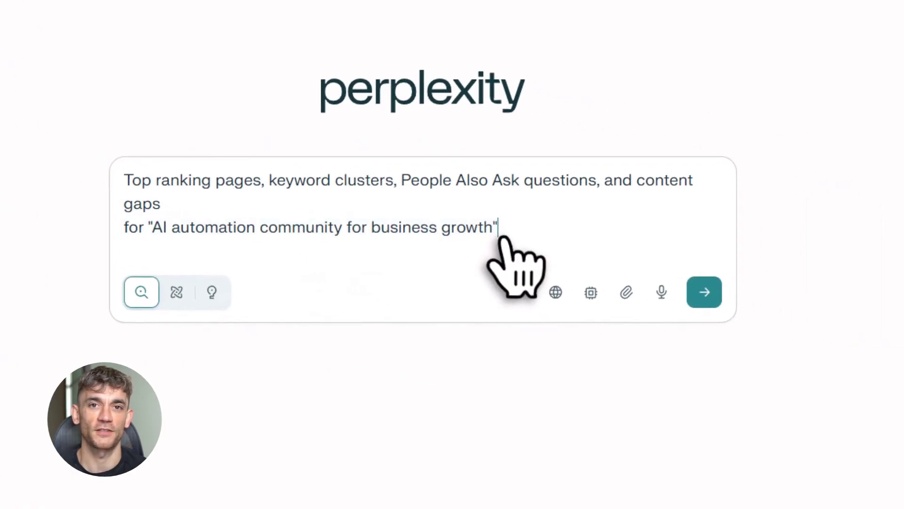
left_click(704, 293)
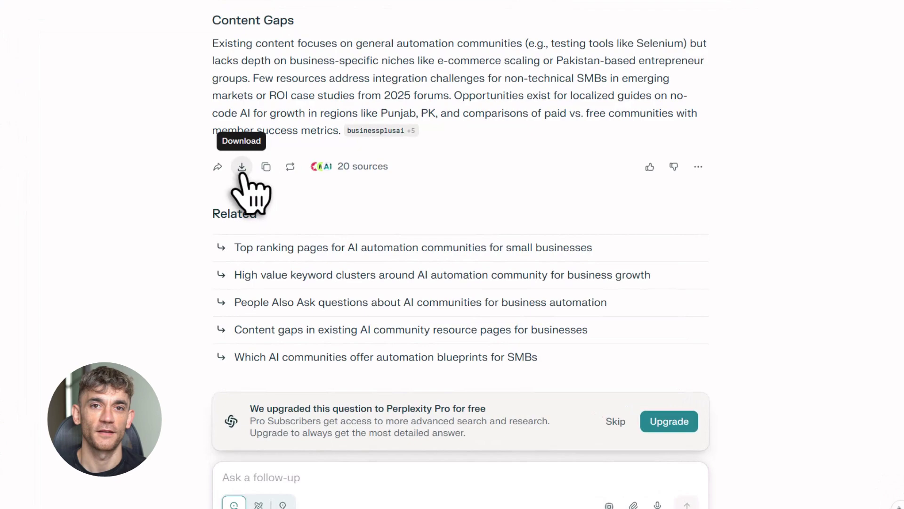
left_click(279, 184)
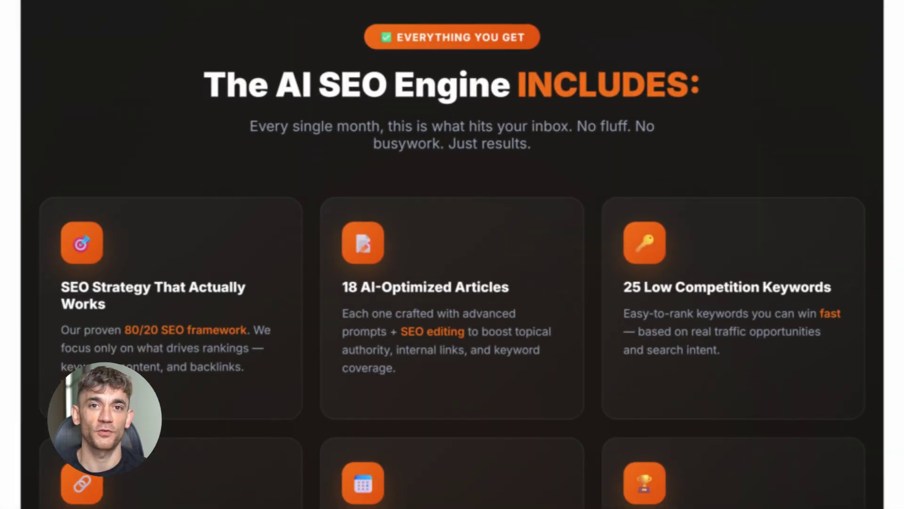
Scroll through the AI SEO Engine page's INCLUDES, How It Works and setup-fee offer sections.
scroll(452, 254, "down", 20)
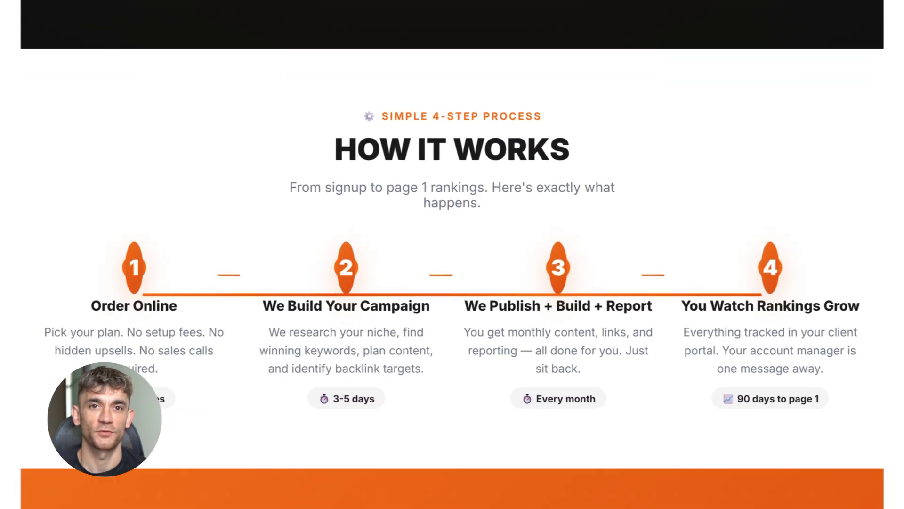
scroll(453, 254, "down", 5)
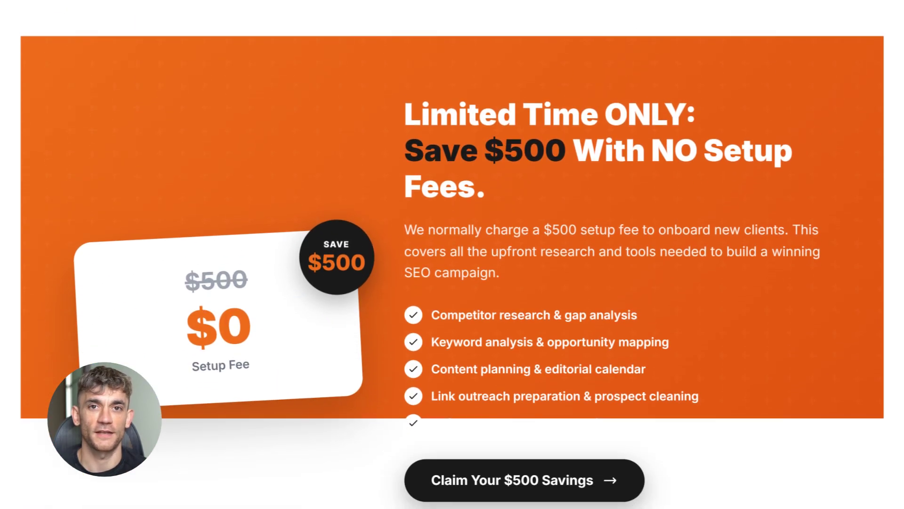
scroll(452, 254, "up", 9)
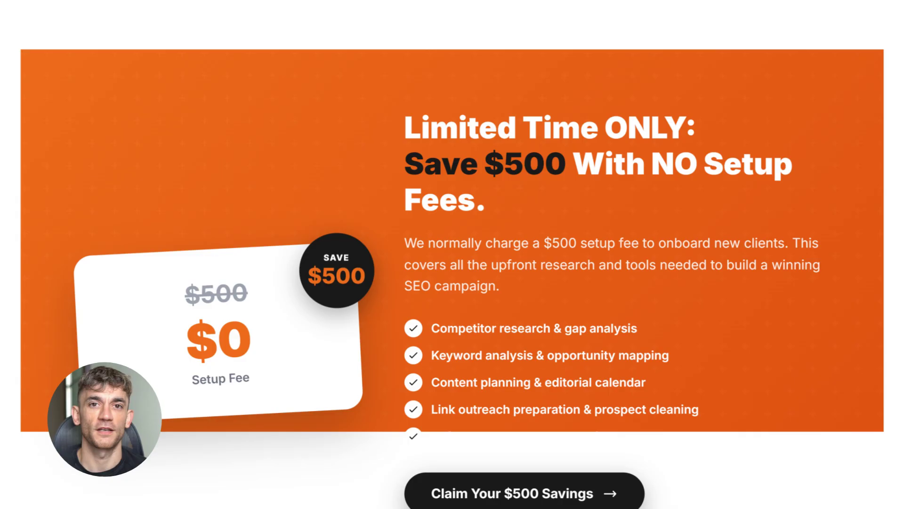
scroll(453, 254, "up", 1)
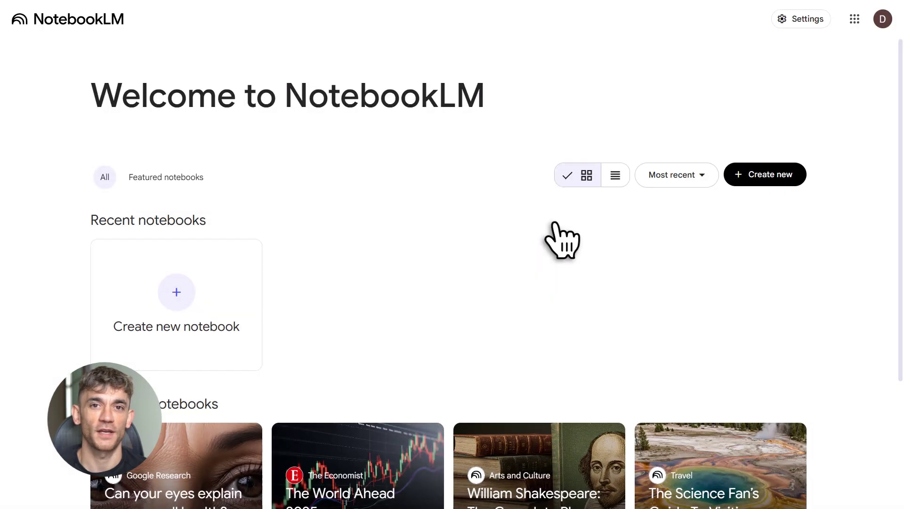
Create a new notebook with the ranking-pages and keyword-clusters PDF as its source.
left_click(758, 175)
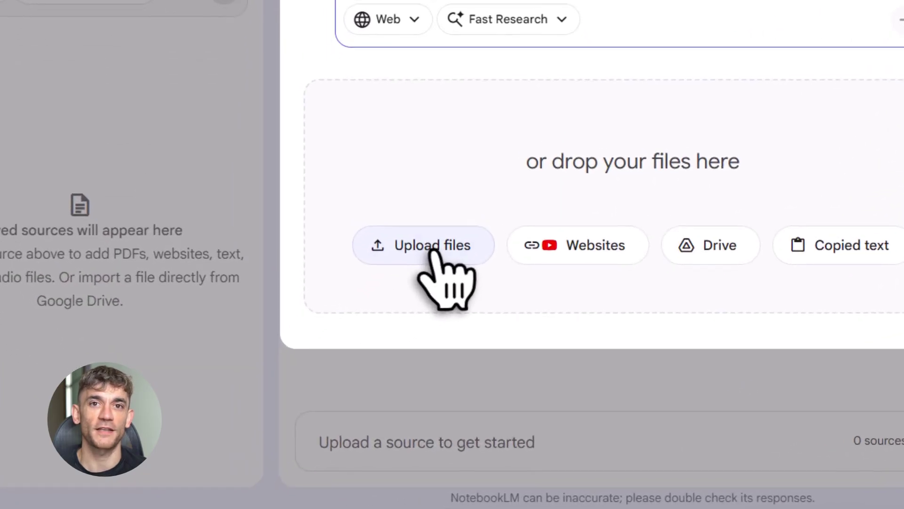
left_click(332, 353)
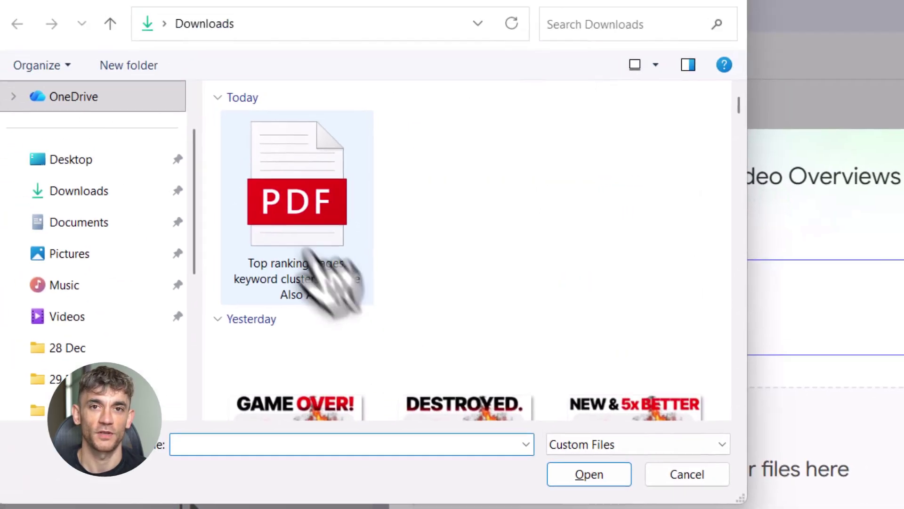
left_click(313, 280)
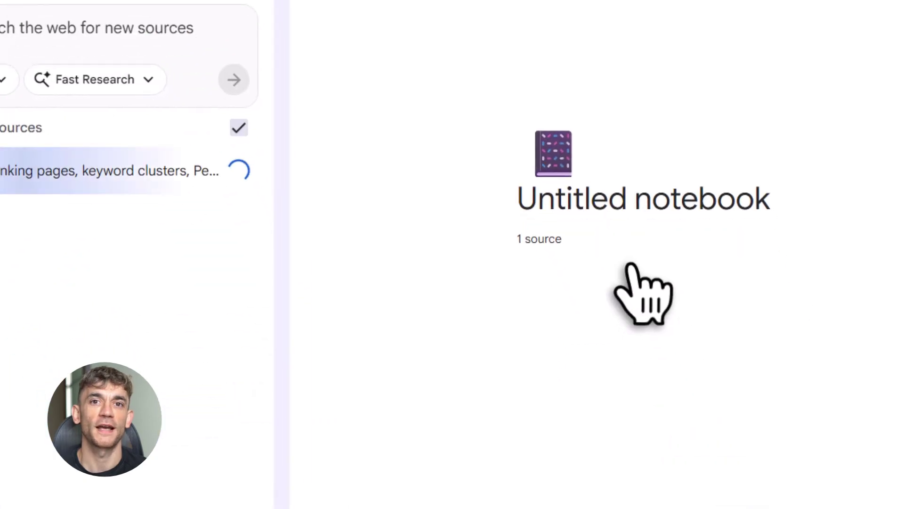
left_click_drag(52, 170, 148, 176)
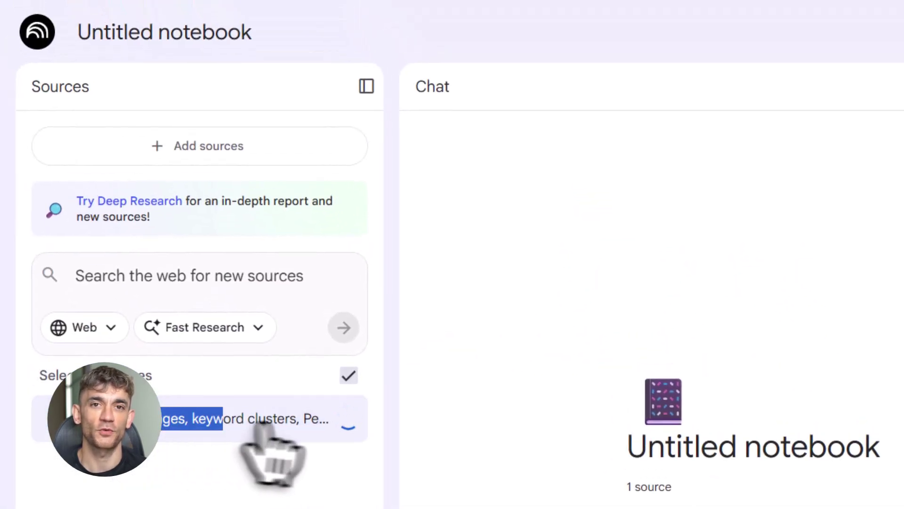
left_click_drag(259, 424, 339, 457)
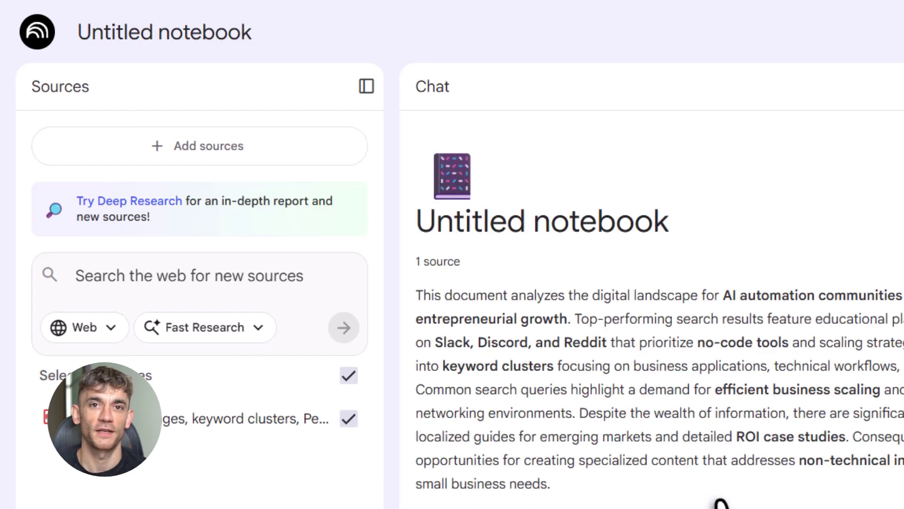
Paste the three-line prompt asking for section headings, an article outline and key insights.
left_click(490, 473)
type("Group this research into SEO-optimized section headings. Create a clear article outline with H1, H2s, and bullet points. Summarize key insights for an article on growing a business with AI automation.")
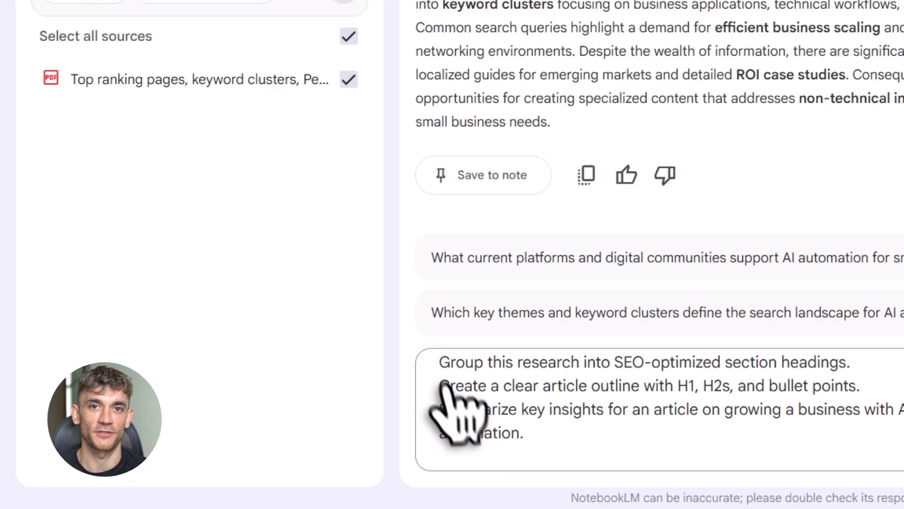
left_click_drag(438, 362, 846, 361)
left_click(852, 364)
left_click_drag(439, 385, 869, 389)
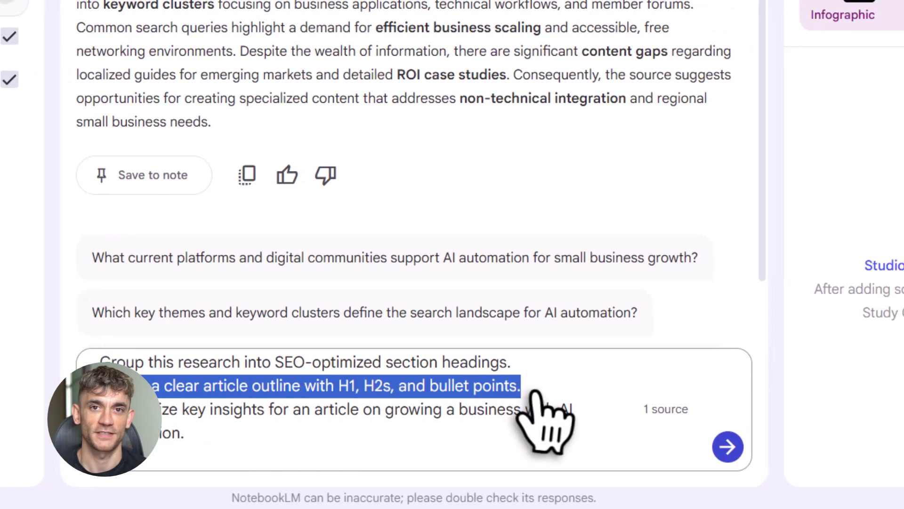
left_click(533, 392)
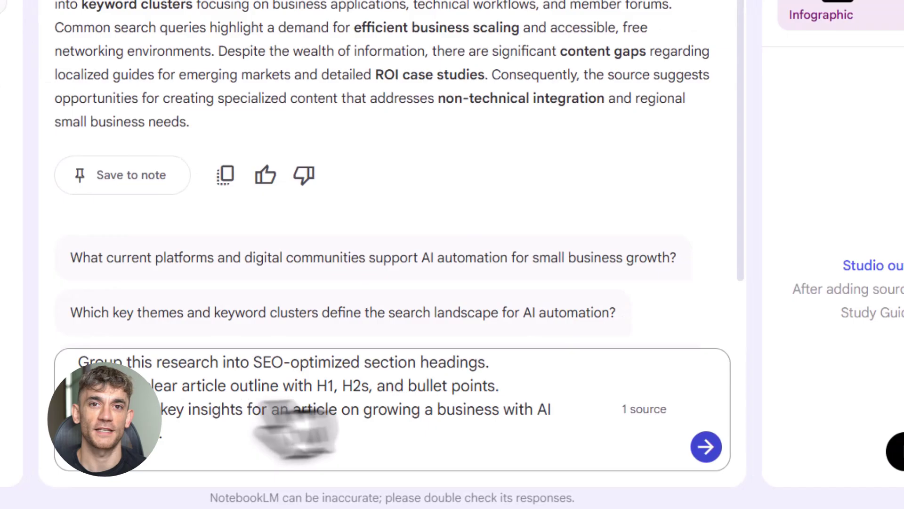
left_click_drag(99, 410, 537, 408)
left_click(555, 416)
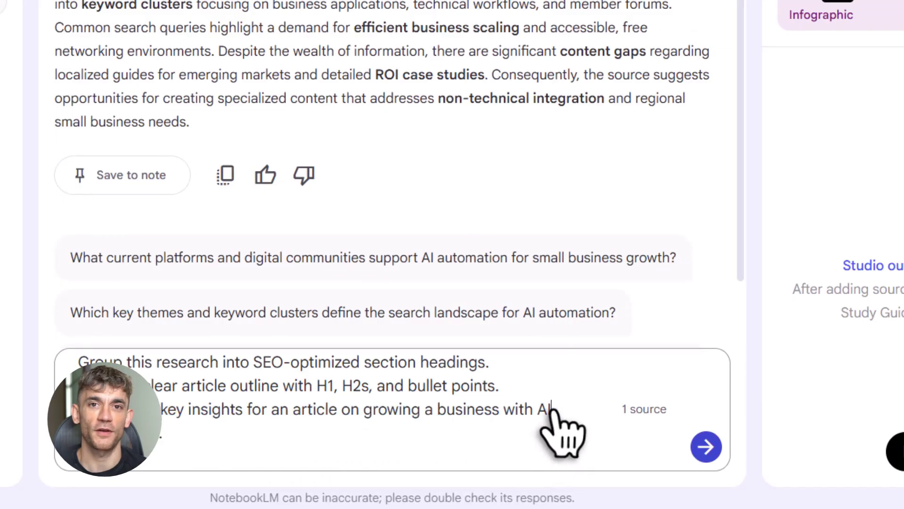
Send the outlining prompt and read through the 'Scaling Your Business with AI Automation' outline.
left_click(705, 447)
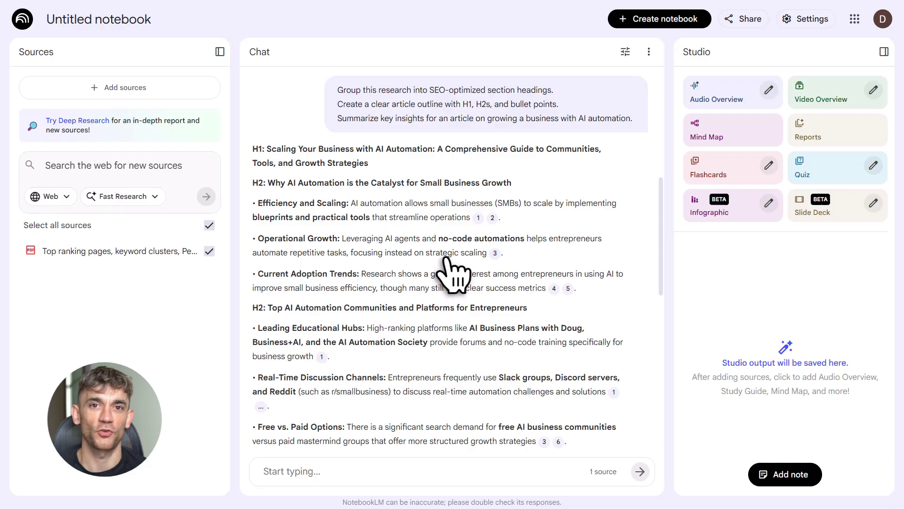
scroll(450, 276, "down", 6)
scroll(450, 276, "down", 6)
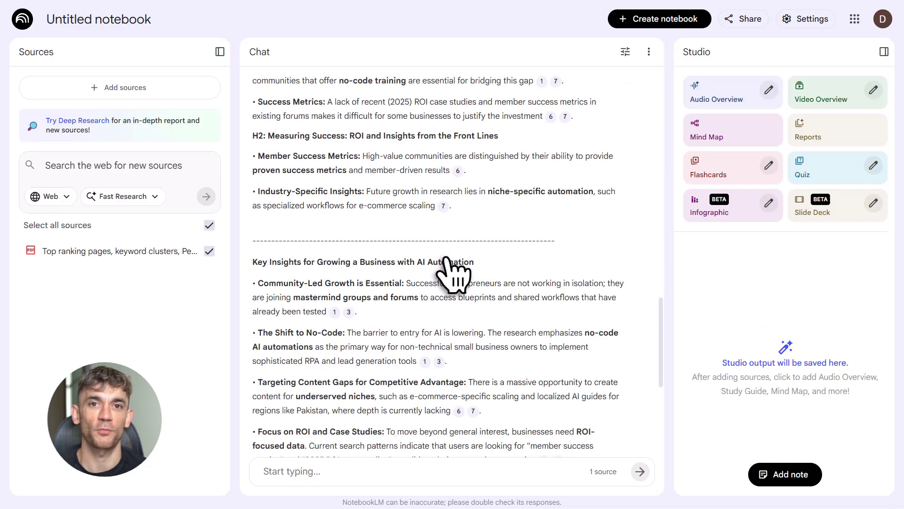
scroll(450, 276, "down", 6)
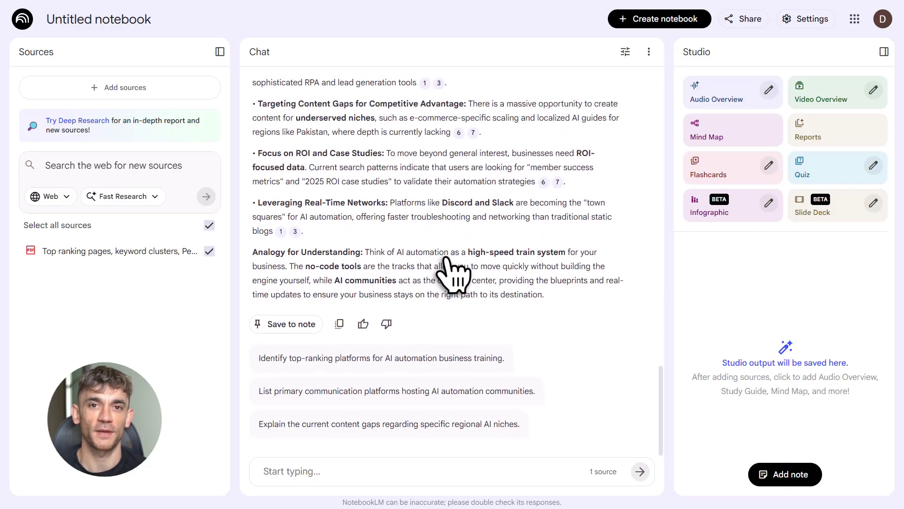
scroll(453, 275, "up", 20)
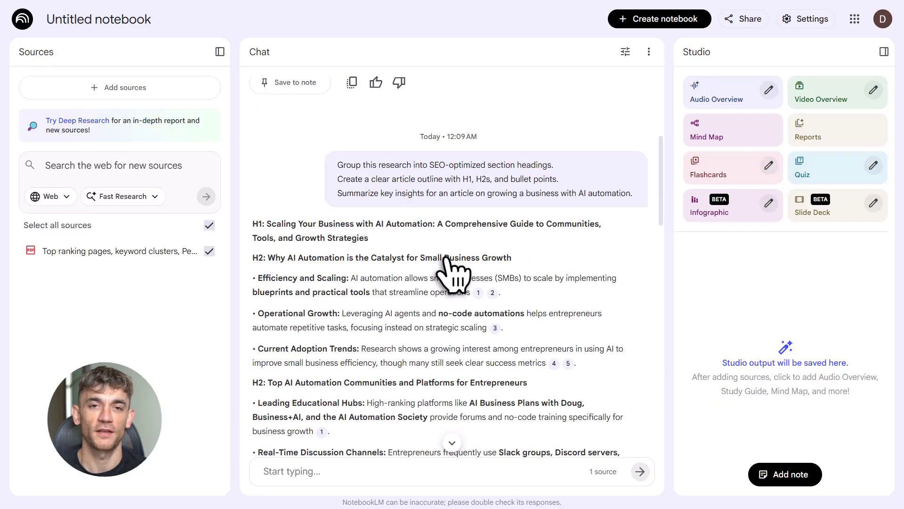
scroll(453, 273, "down", 6)
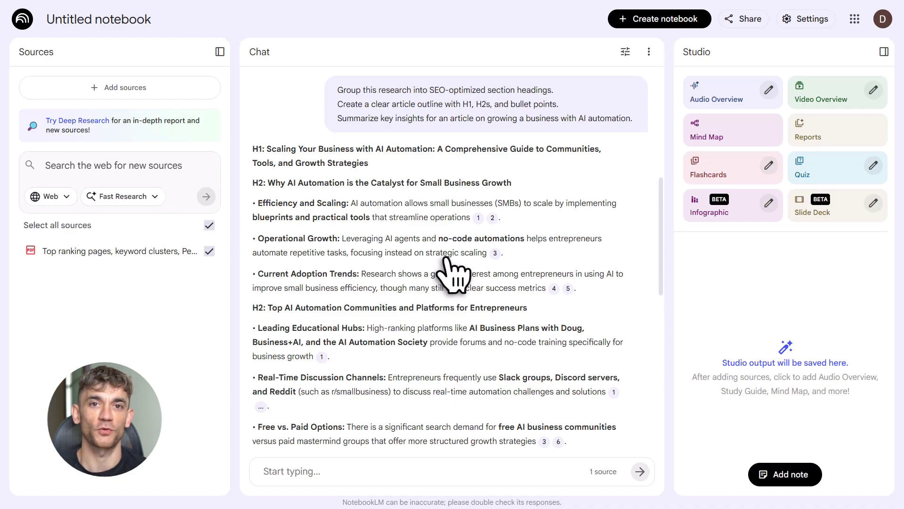
scroll(445, 259, "down", 6)
scroll(445, 258, "down", 6)
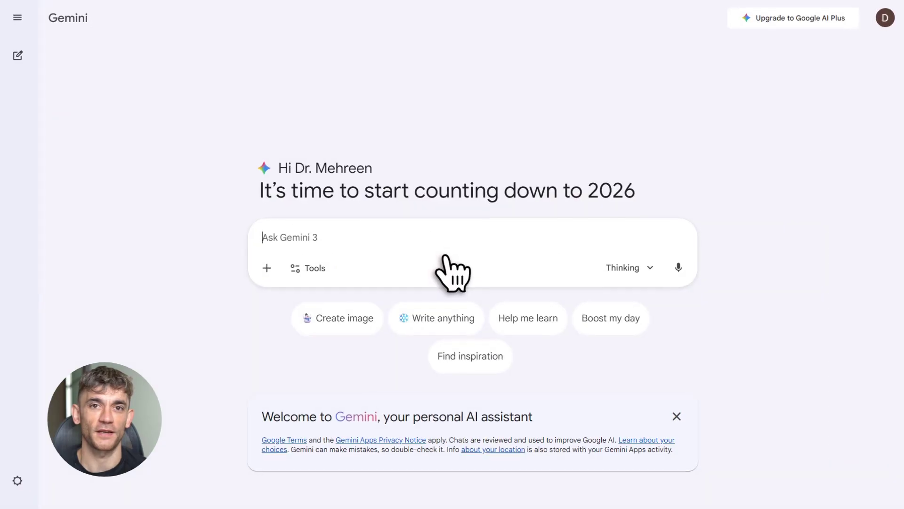
Attach the 'AI Automation Communities and Business Growth Search Analysis' NotebookLM notebook to the prompt.
left_click(269, 269)
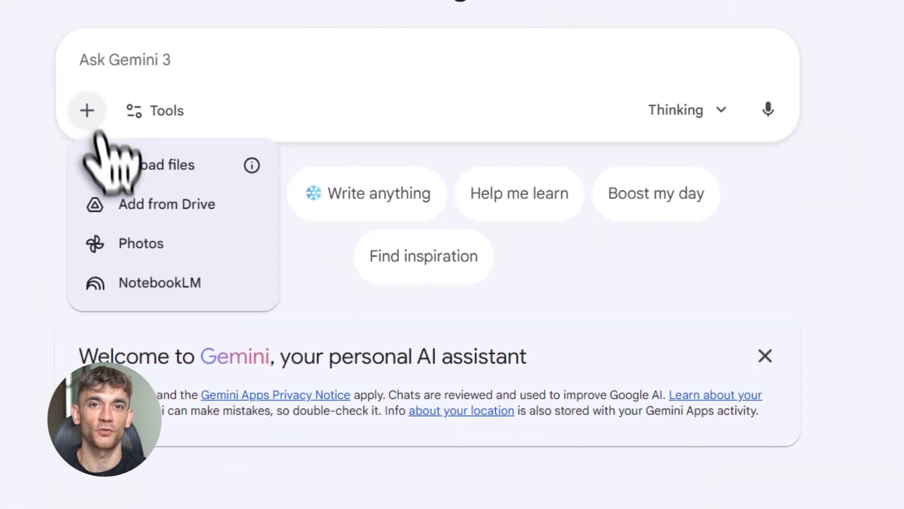
left_click(128, 284)
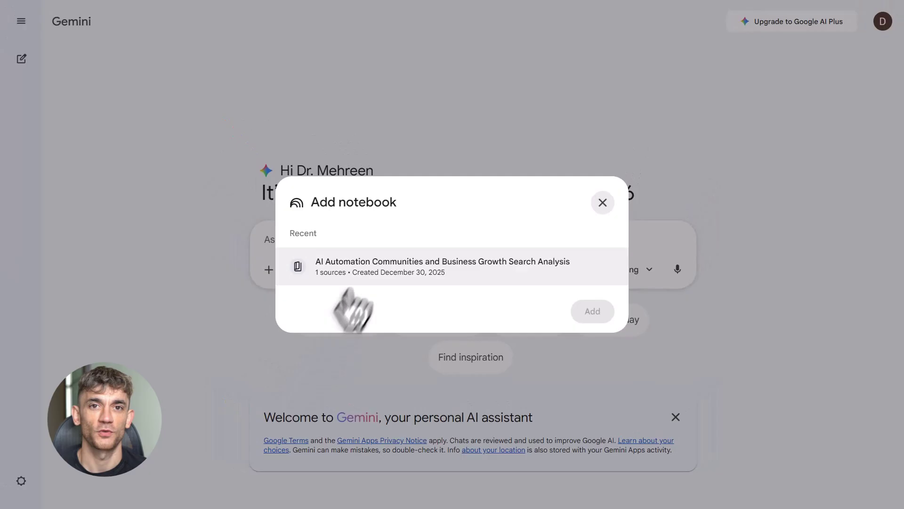
left_click(367, 282)
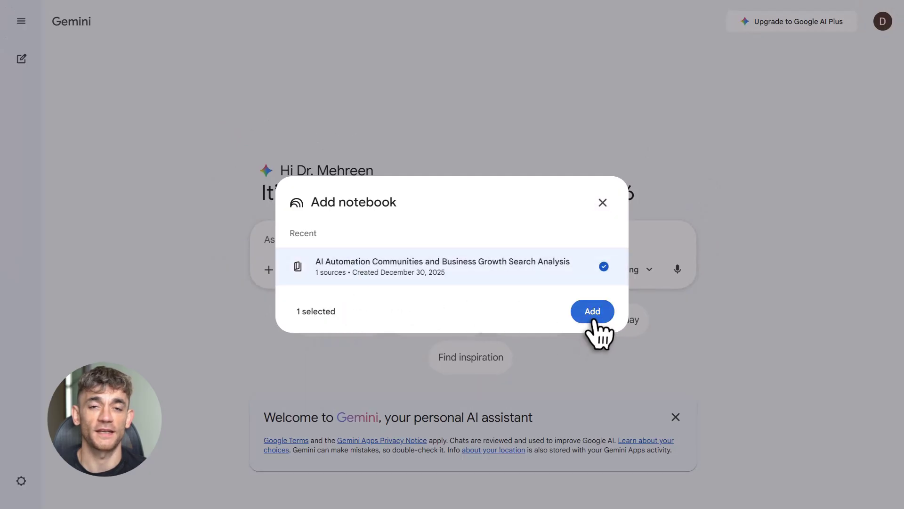
left_click(593, 319)
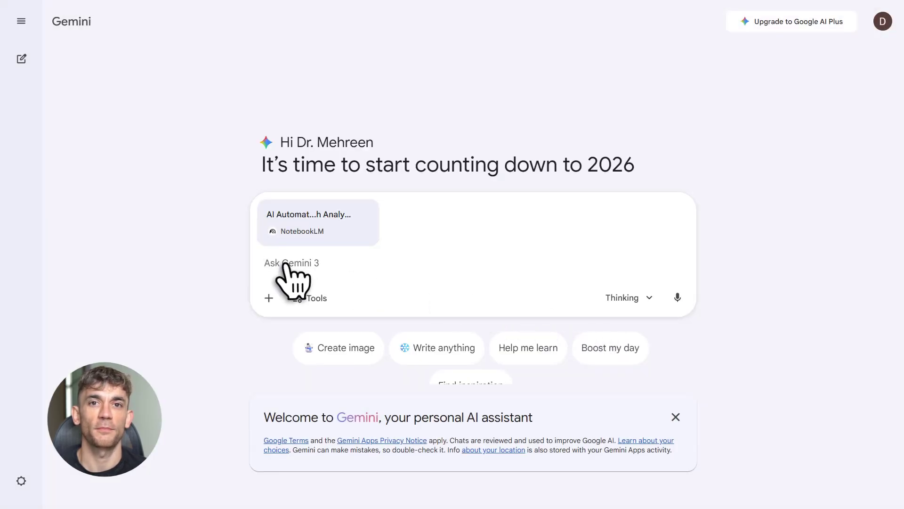
Paste the 2,000-word SEO article prompt and review its title and keywords requirement.
key("ctrl+v")
scroll(285, 271, "up", 5)
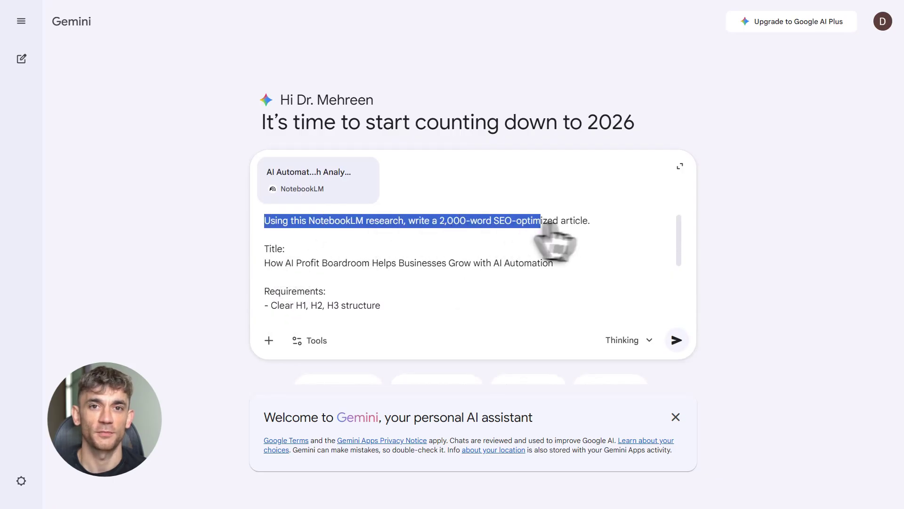
left_click(596, 226)
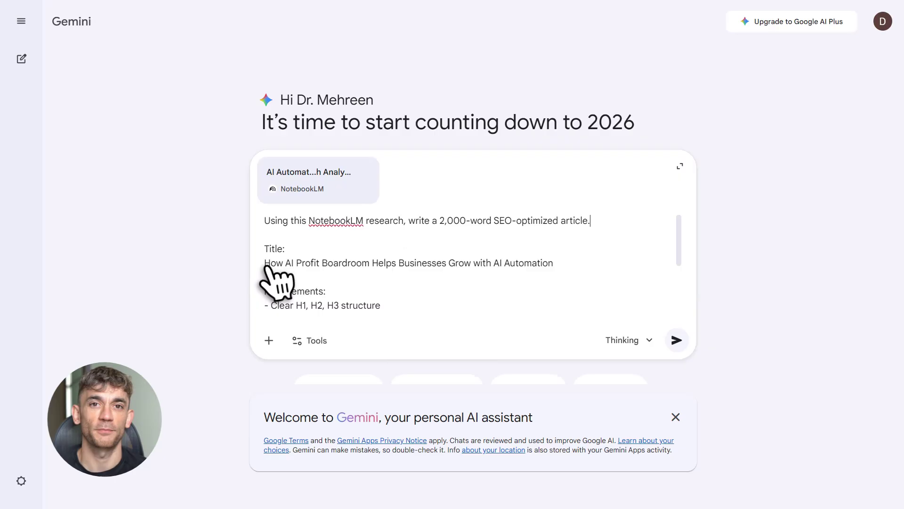
left_click(551, 263)
scroll(343, 266, "down", 2)
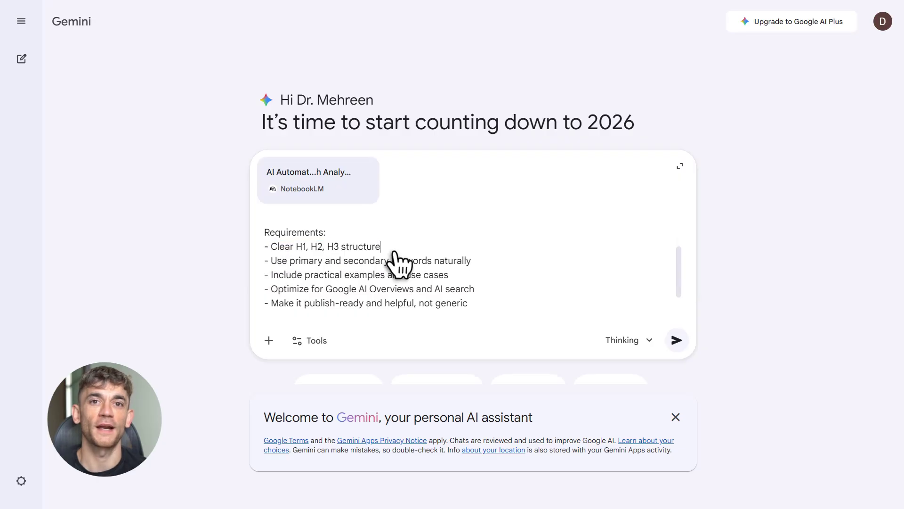
left_click_drag(376, 271, 469, 265)
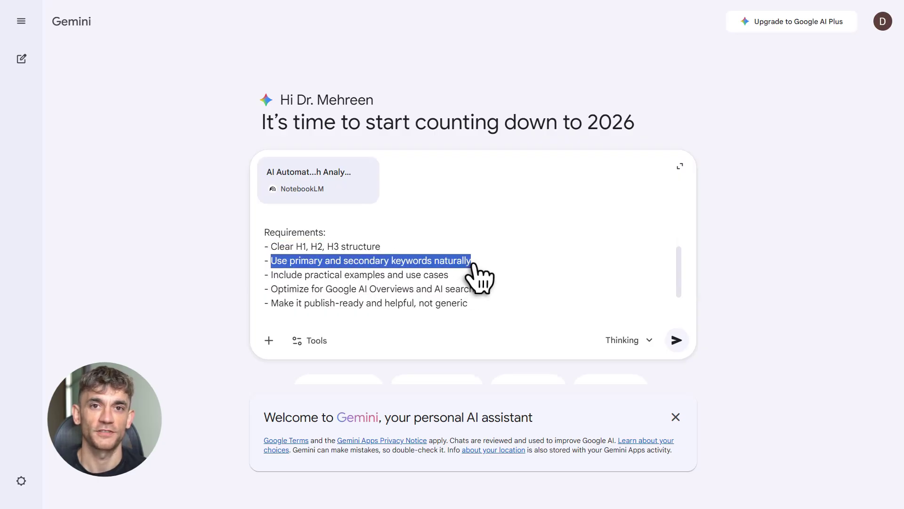
left_click(473, 264)
Review the practical examples, AI Overviews and image-suggestion requirements, then send the prompt.
left_click_drag(271, 277, 450, 279)
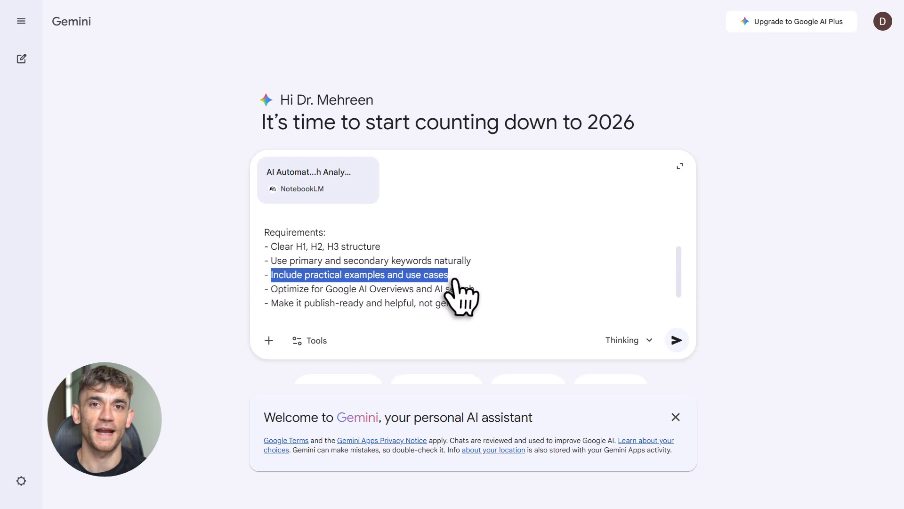
left_click_drag(271, 288, 442, 292)
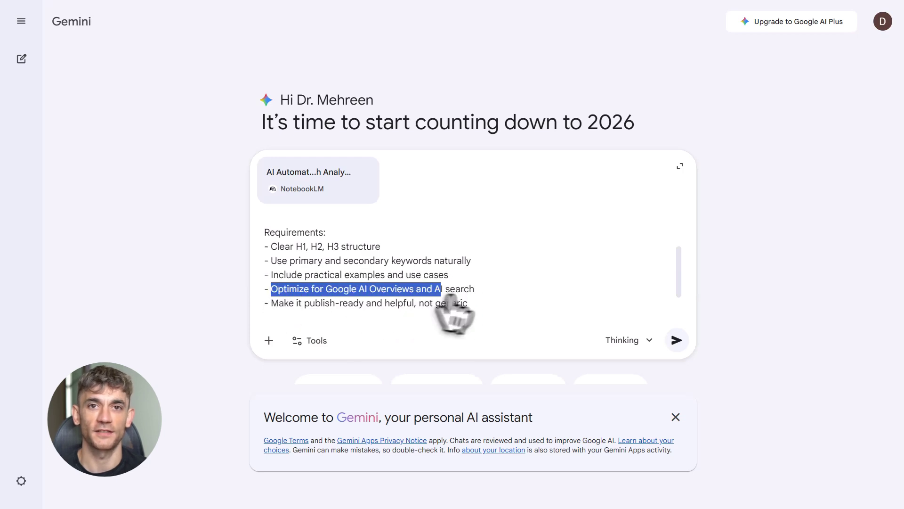
left_click(475, 294)
left_click_drag(272, 304, 476, 282)
left_click_drag(272, 291, 442, 298)
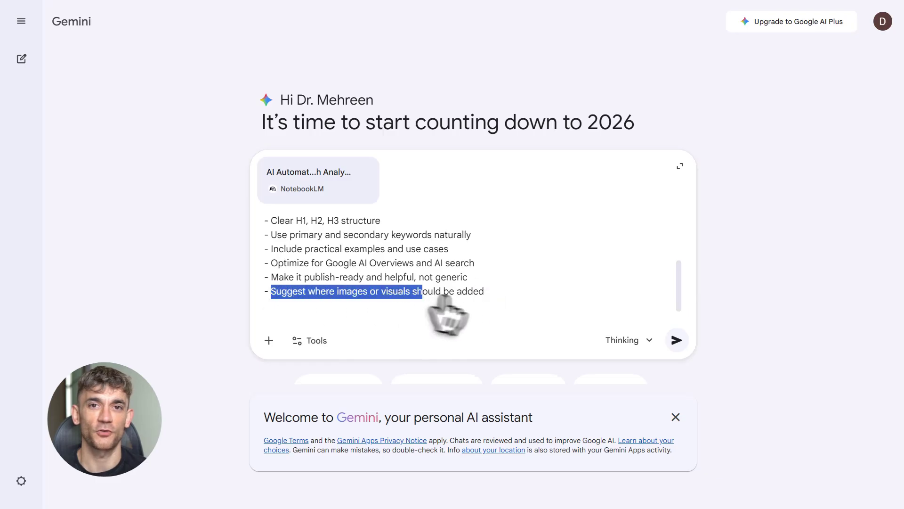
left_click(485, 294)
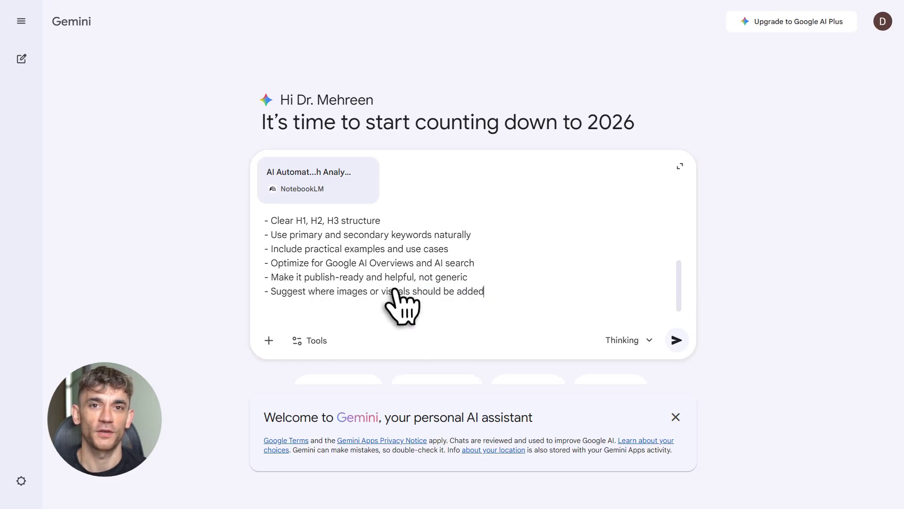
scroll(400, 307, "up", 3)
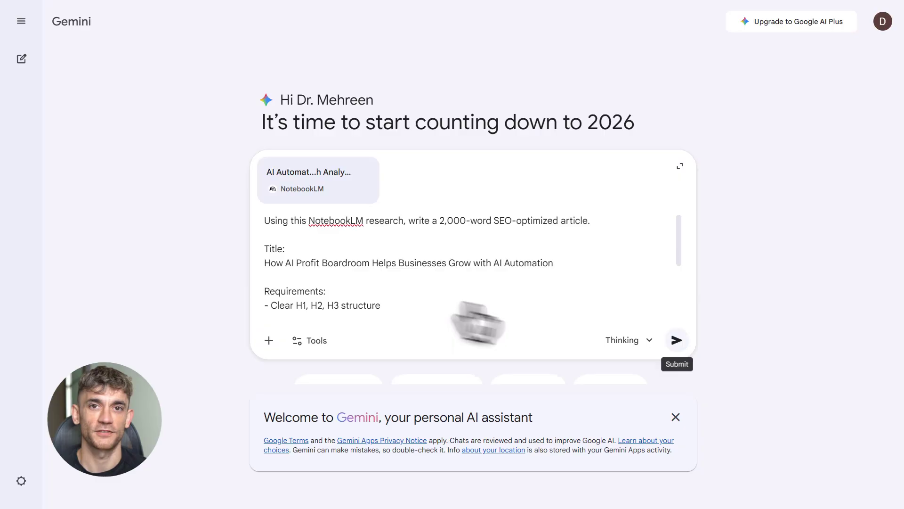
left_click(677, 339)
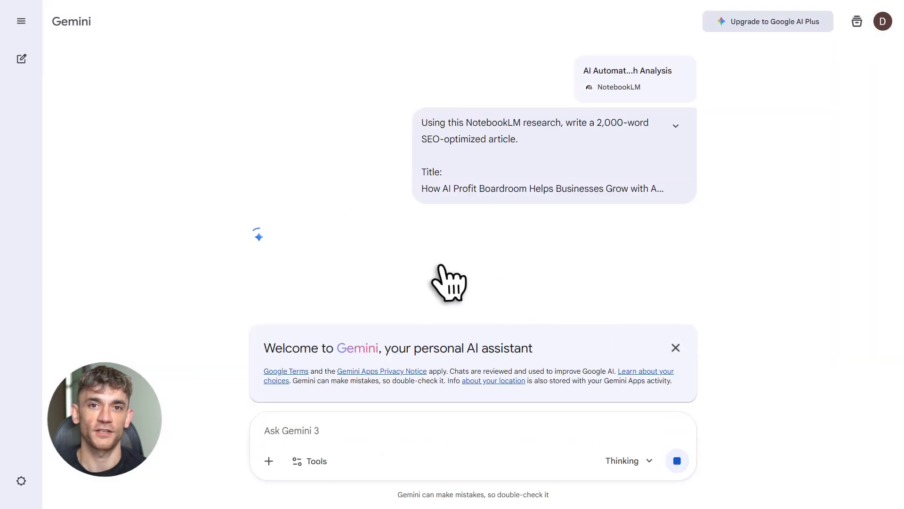
Dismiss the Welcome to Gemini notice and scroll through the generated article.
left_click(676, 347)
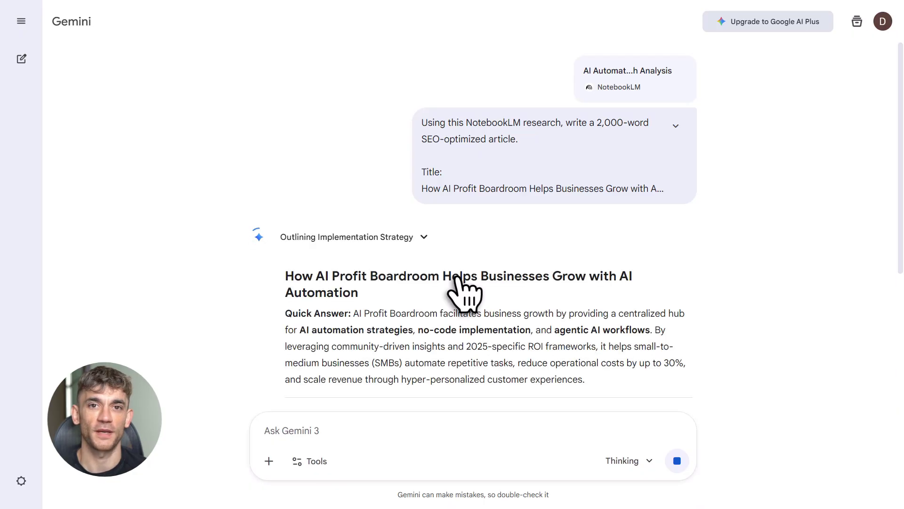
scroll(464, 292, "down", 10)
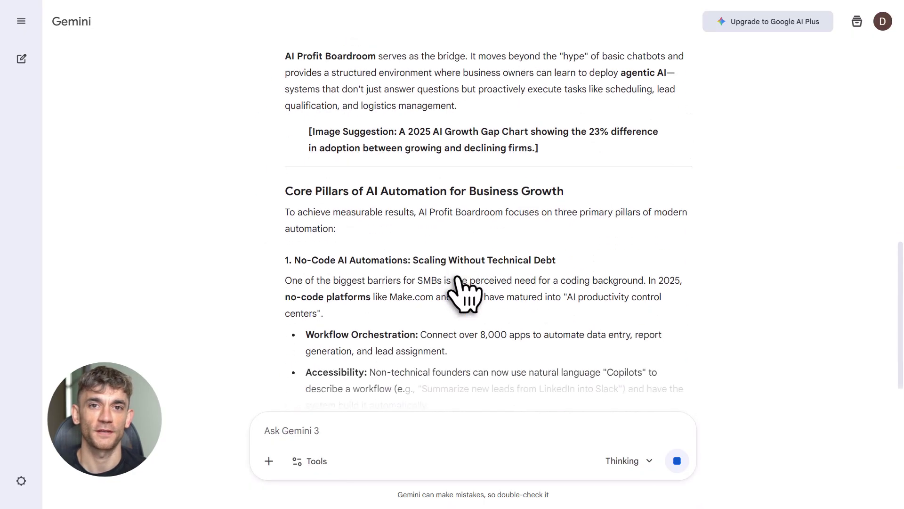
scroll(464, 292, "down", 10)
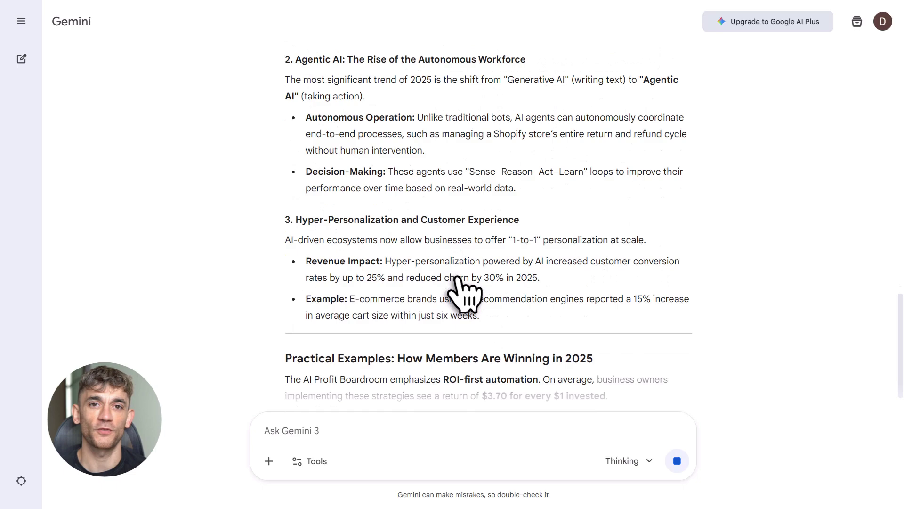
scroll(463, 292, "down", 7)
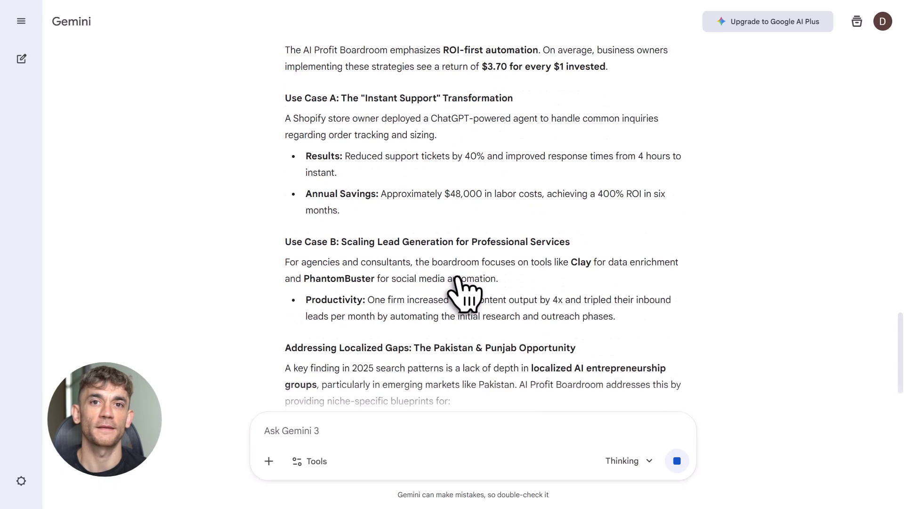
scroll(464, 292, "down", 10)
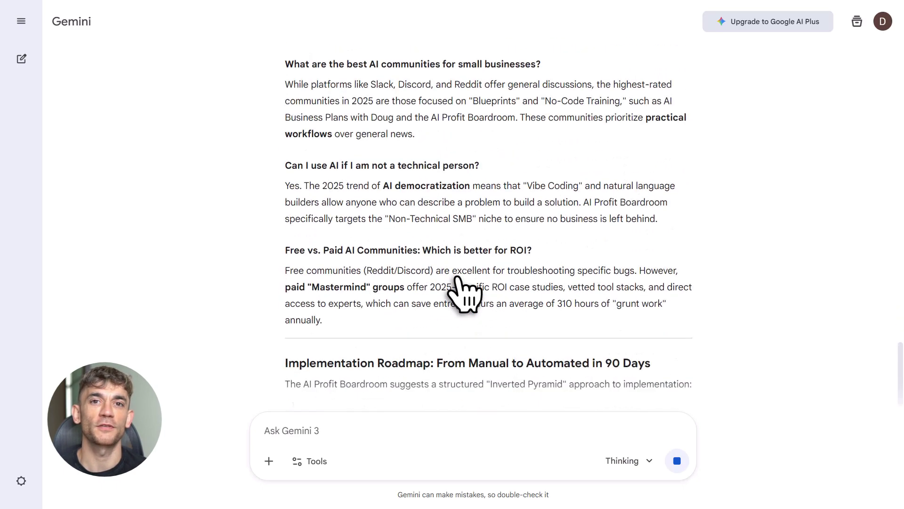
scroll(464, 292, "down", 3)
scroll(464, 292, "down", 9)
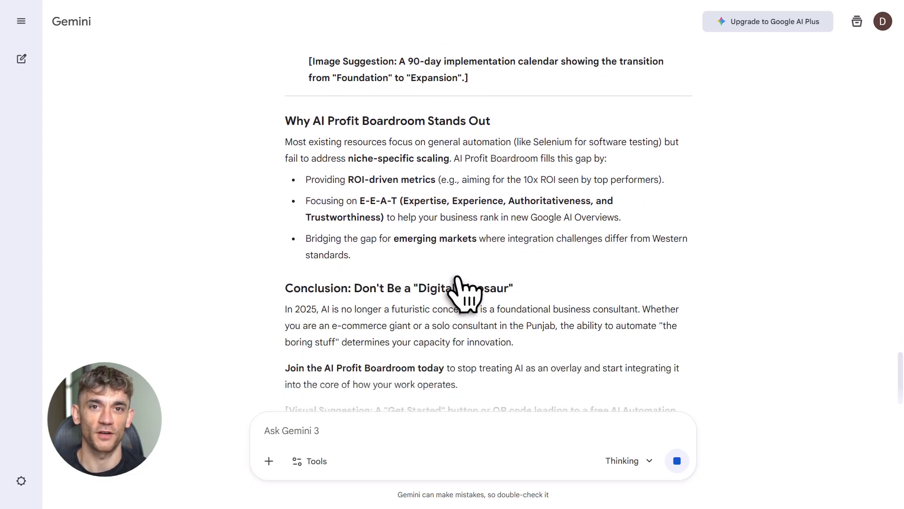
scroll(464, 292, "down", 2)
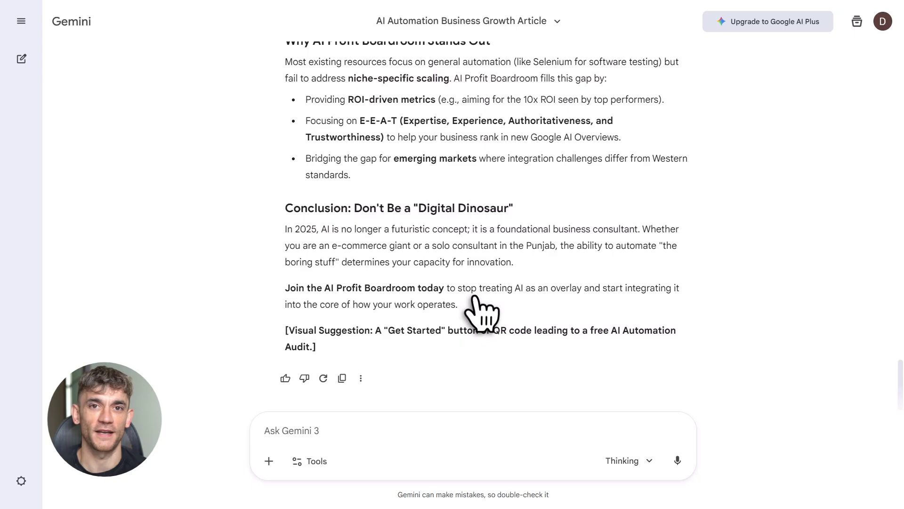
scroll(475, 297, "up", 20)
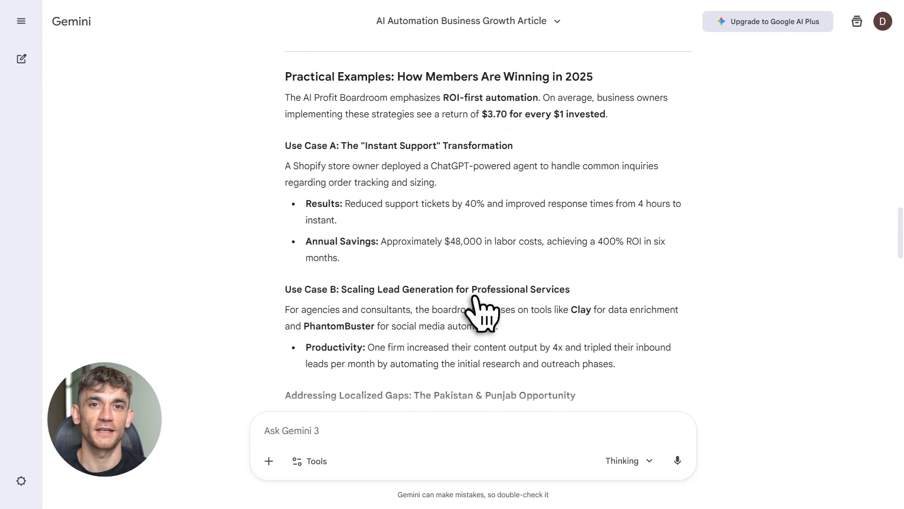
scroll(481, 313, "up", 15)
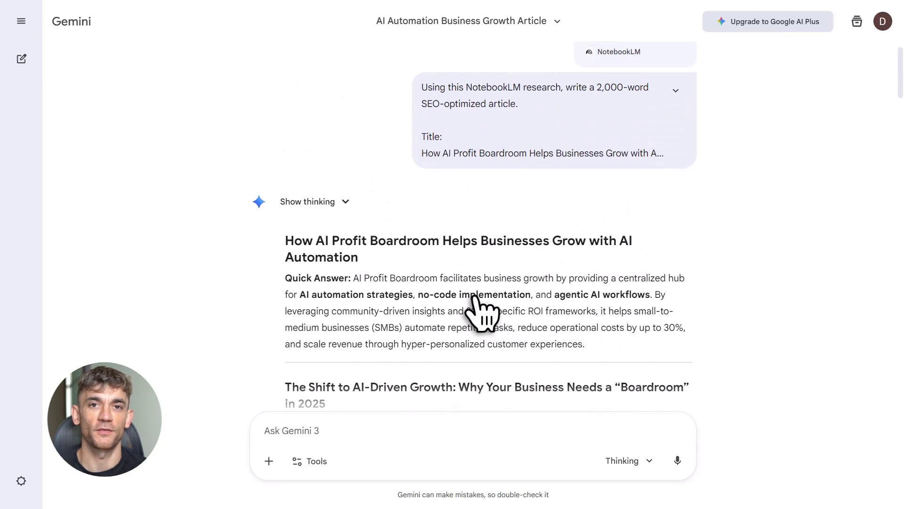
Highlight the article title and the Quick Answer's automation strategies.
left_click_drag(286, 240, 504, 246)
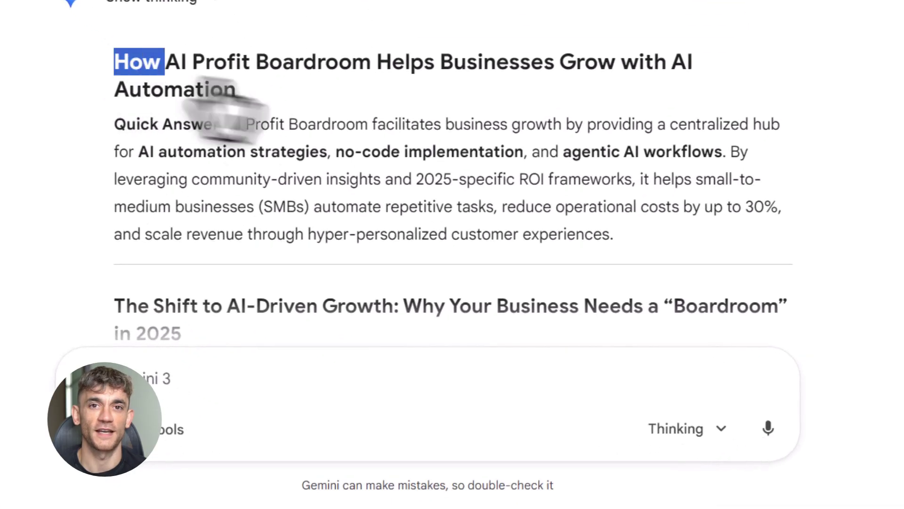
left_click_drag(485, 75, 693, 71)
left_click(693, 71)
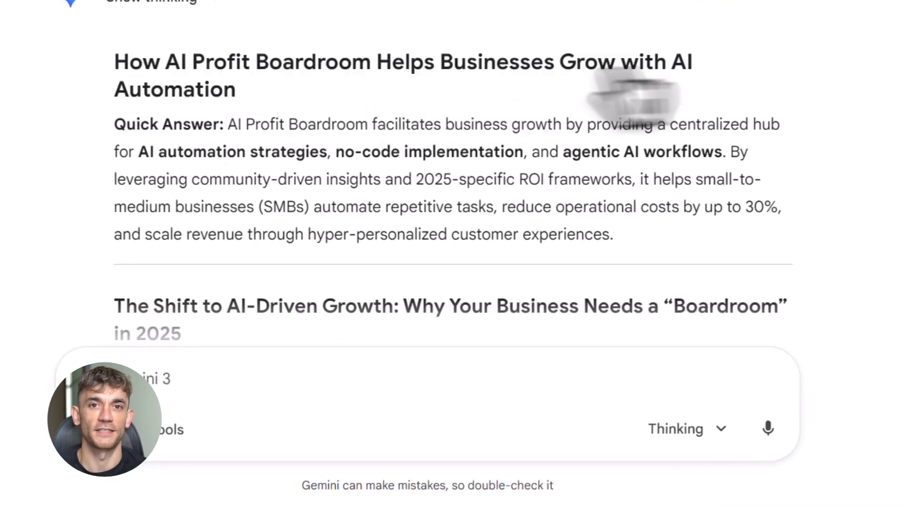
left_click_drag(120, 97, 238, 97)
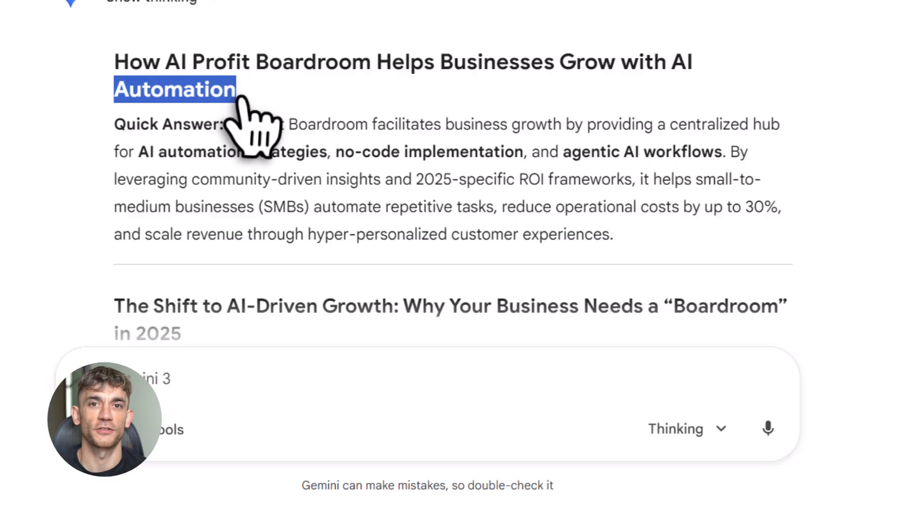
left_click(238, 97)
left_click_drag(230, 128, 786, 136)
left_click(791, 137)
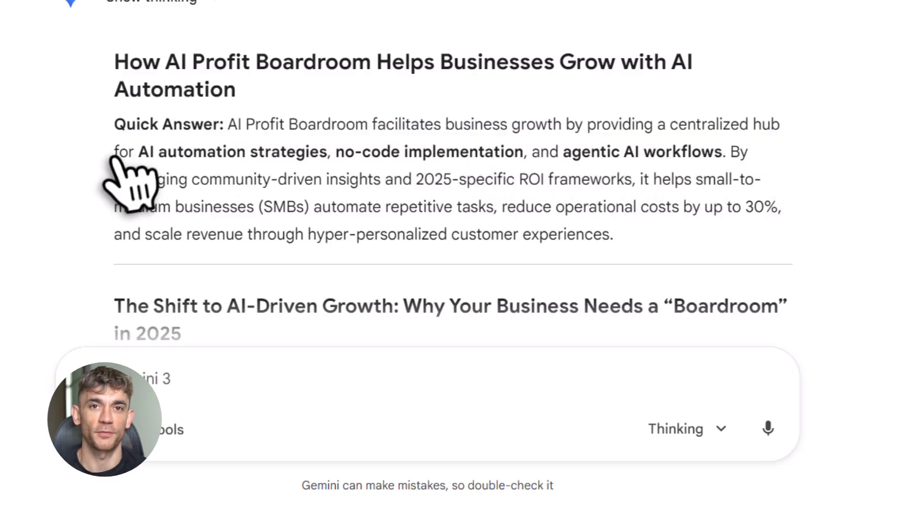
left_click_drag(116, 151, 735, 161)
left_click(735, 163)
Highlight the SMB repetitive-task automation, up to 30% cost reduction, and AI adoption lines.
scroll(737, 165, "down", 4)
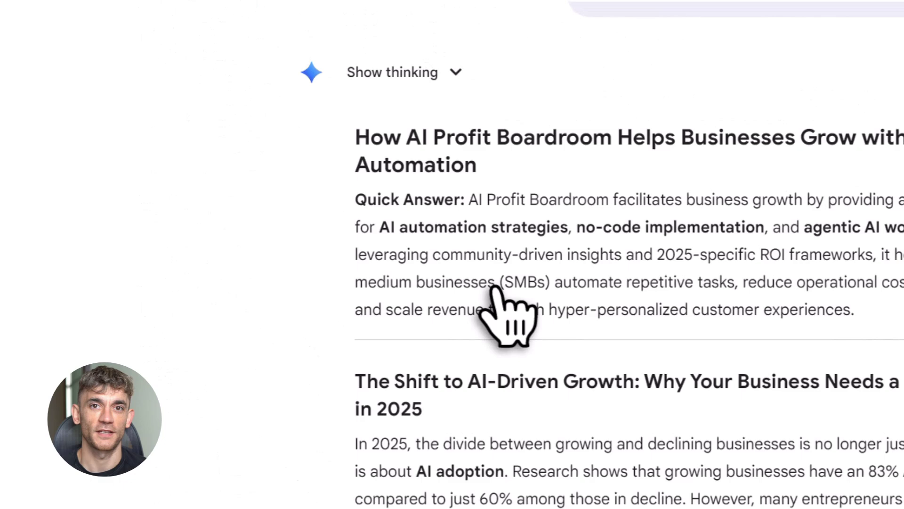
left_click_drag(255, 12, 465, 13)
left_click_drag(705, 282, 739, 281)
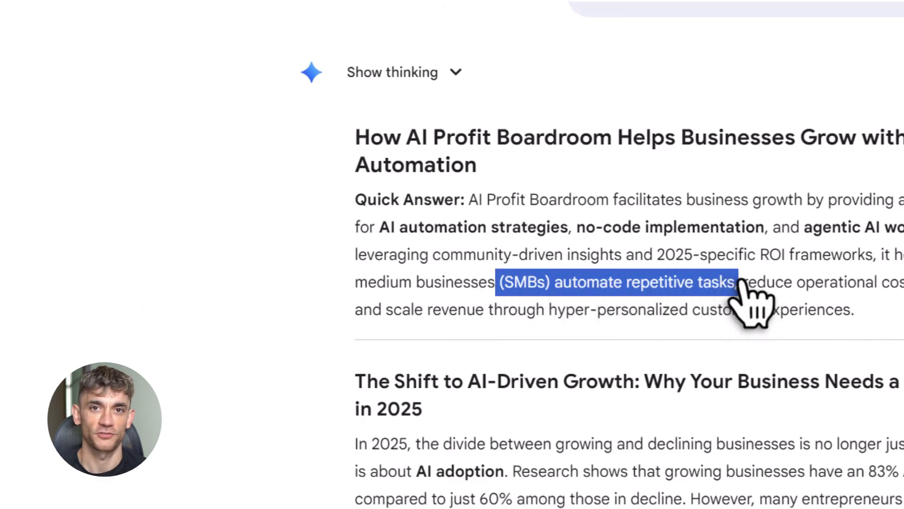
left_click_drag(492, 282, 524, 282)
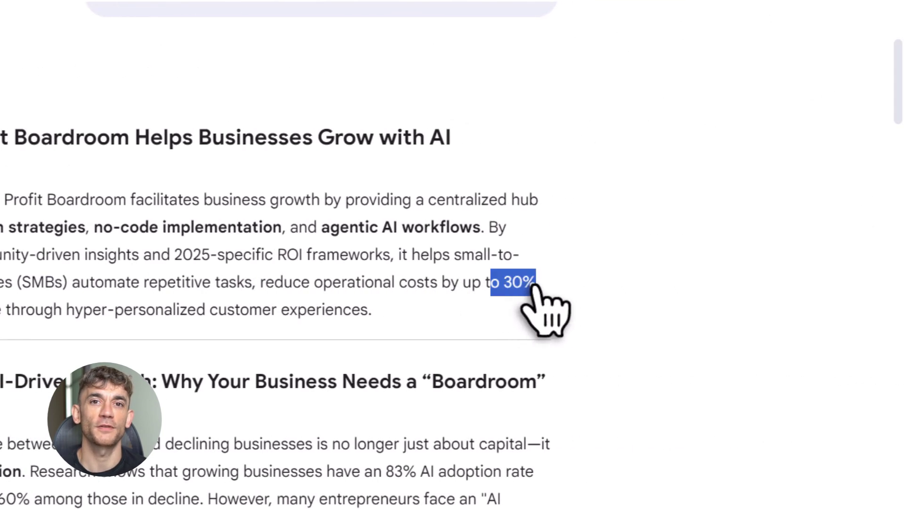
left_click_drag(416, 275, 683, 308)
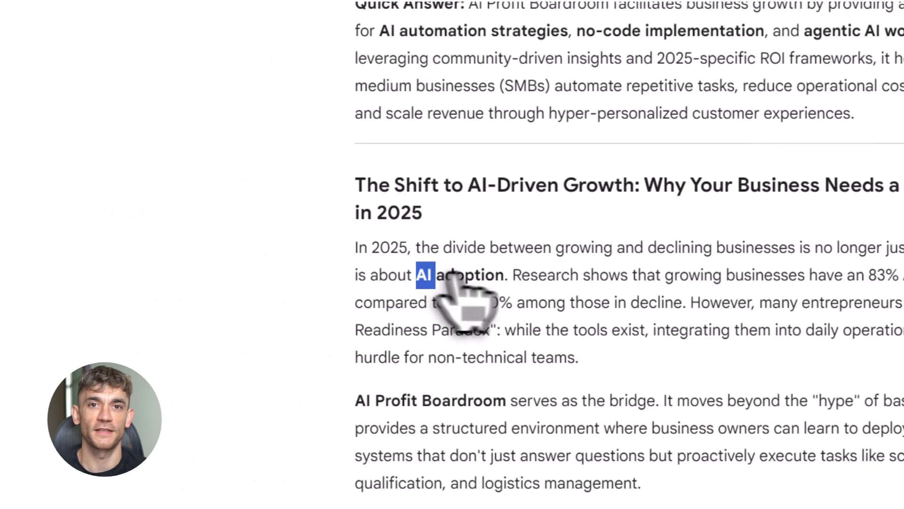
left_click(509, 279)
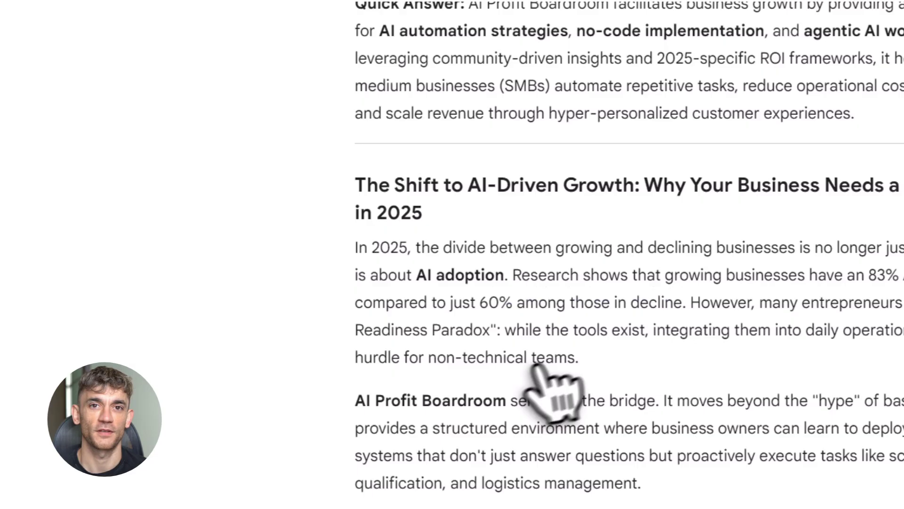
Review the landing-page prompt's hero headline, benefits, social proof and call-to-action items, then send it.
scroll(537, 372, "down", 5)
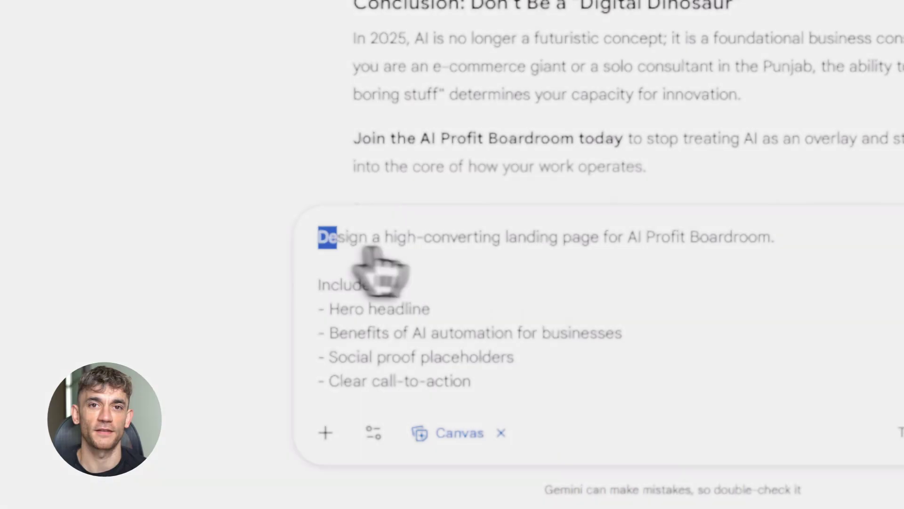
left_click_drag(373, 264, 765, 250)
left_click(767, 244)
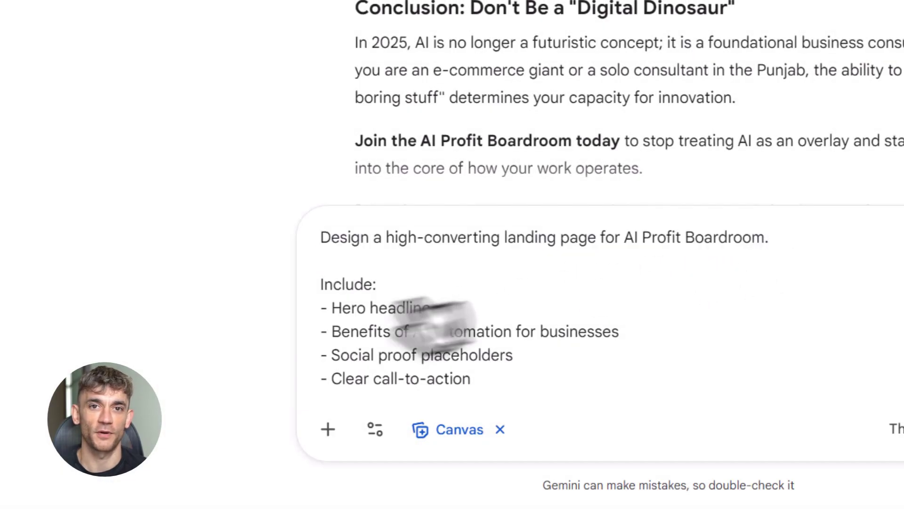
left_click_drag(342, 308, 430, 308)
left_click_drag(341, 331, 619, 332)
left_click_drag(332, 356, 530, 357)
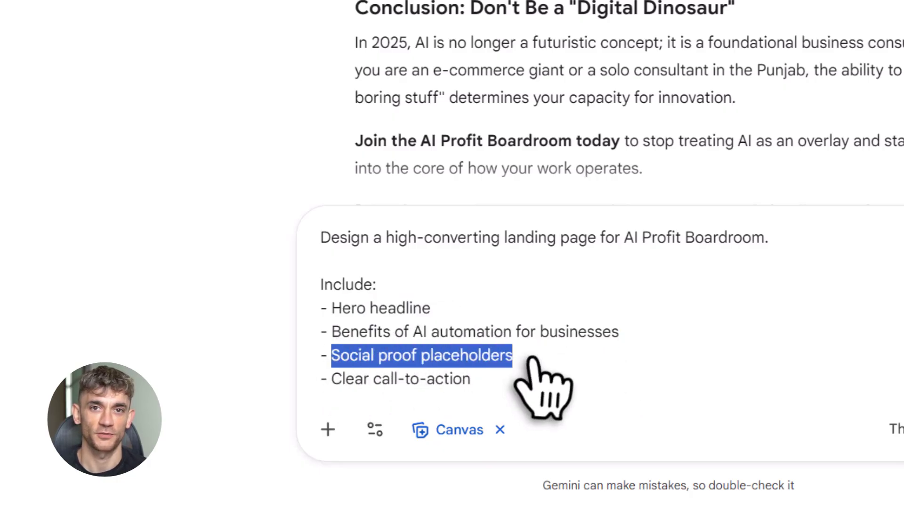
left_click_drag(332, 379, 484, 380)
left_click(546, 378)
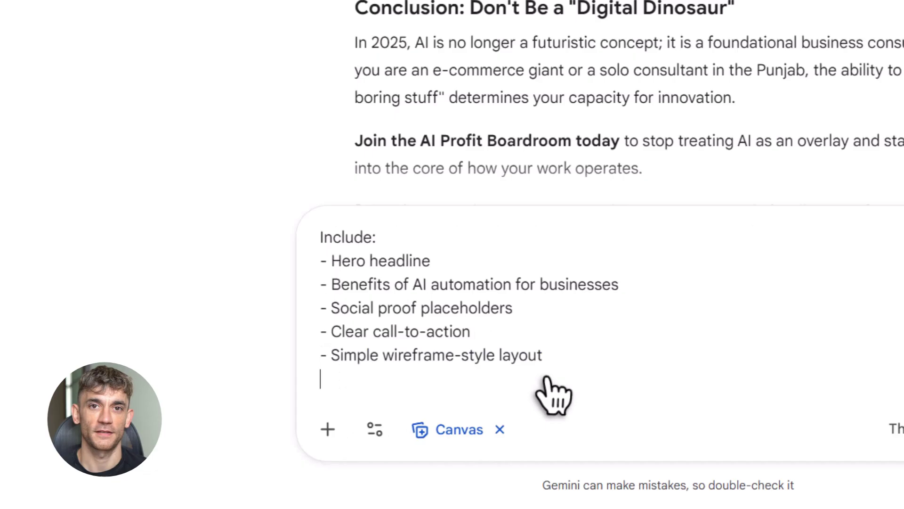
left_click(903, 429)
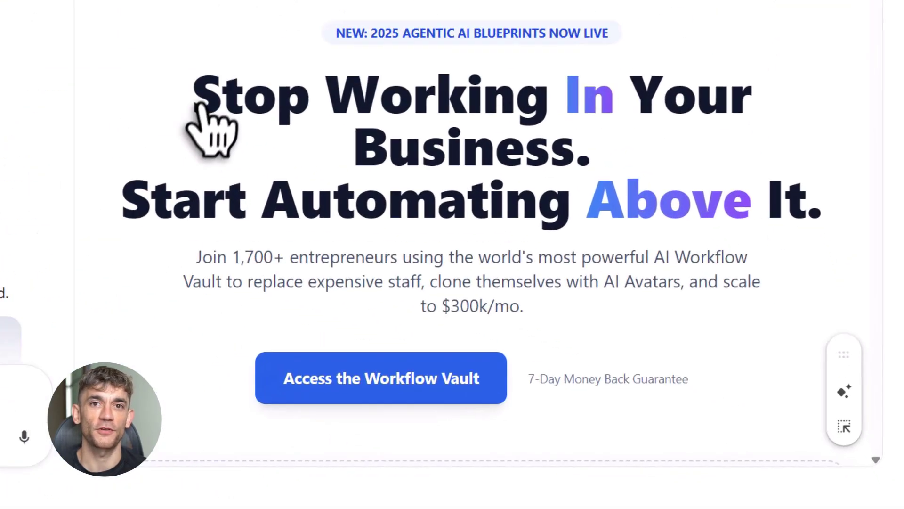
Highlight the preview headline 'Stop Working In Your Business. Start Automating Above It.'.
left_click_drag(425, 230, 797, 223)
left_click_drag(295, 109, 537, 151)
left_click(448, 182)
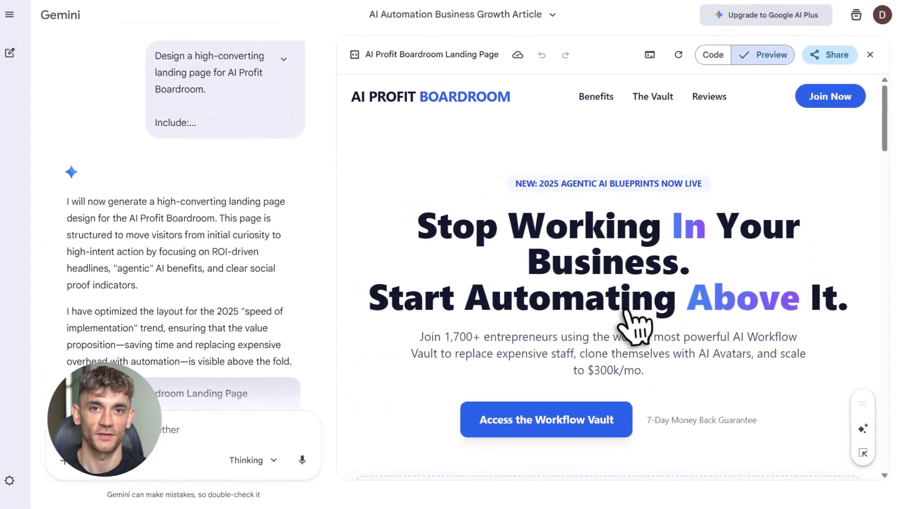
scroll(636, 325, "down", 3)
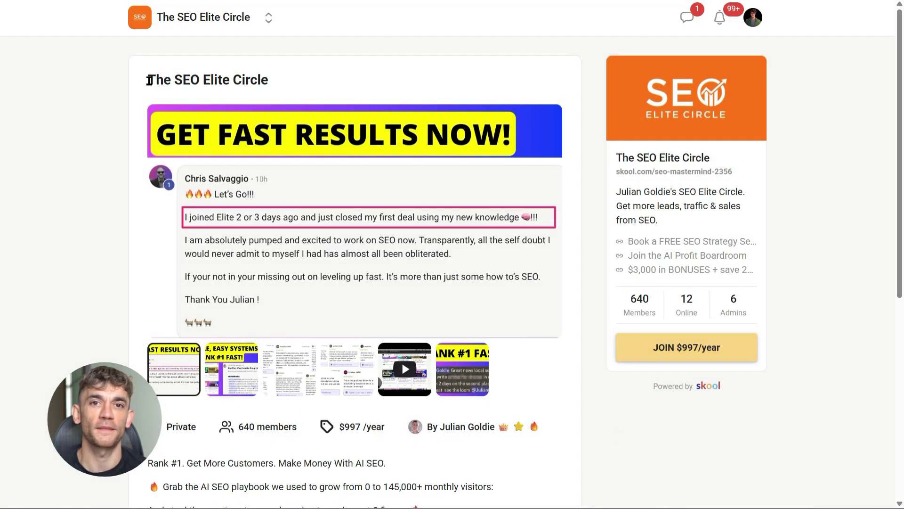
left_click(270, 76)
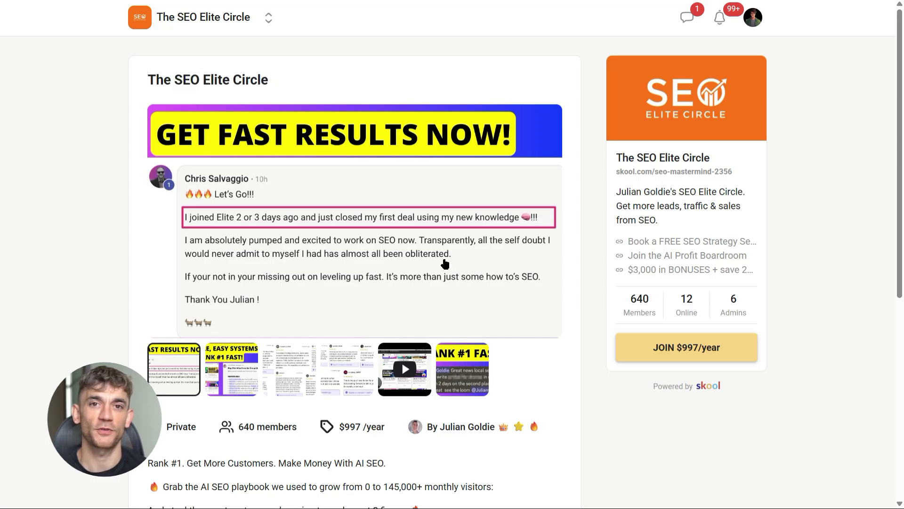
scroll(445, 262, "down", 6)
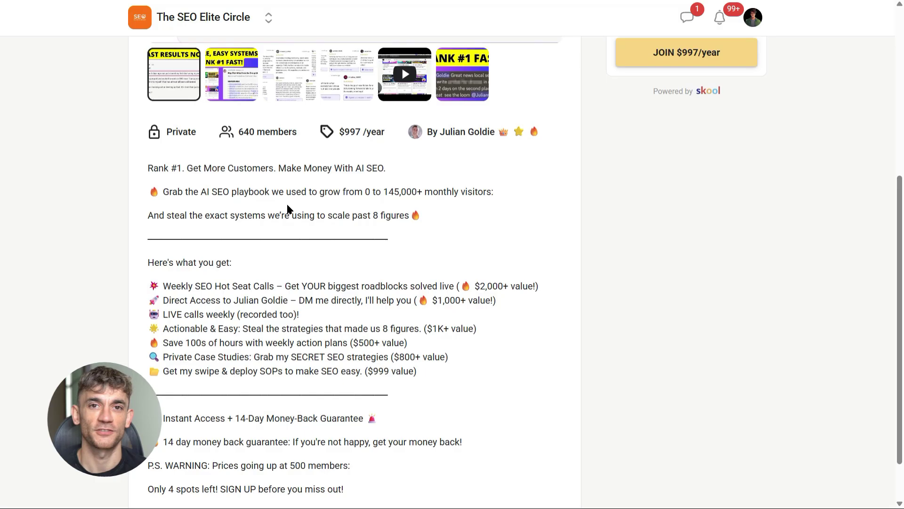
left_click(385, 172)
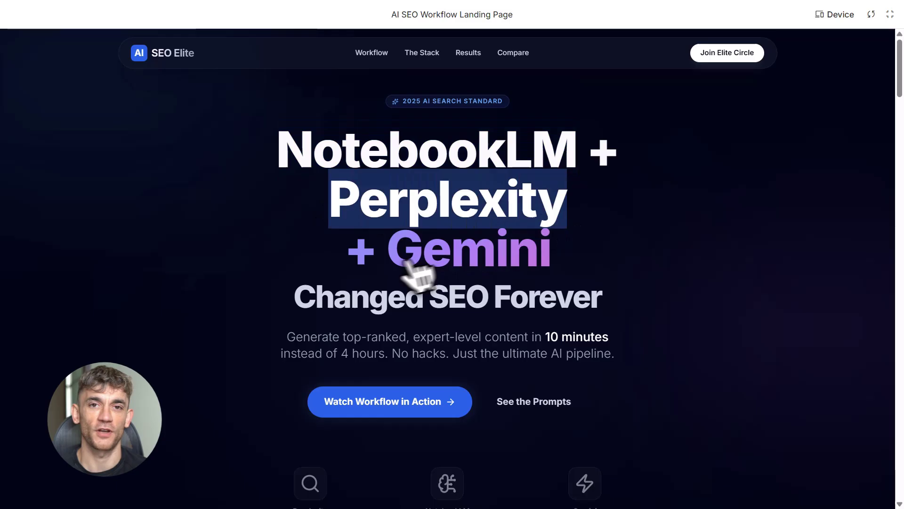
Highlight the hero headline's tool names and the 'Traditional SEO is Broken' heading and subtitle.
left_click_drag(389, 248, 581, 269)
left_click_drag(294, 295, 406, 313)
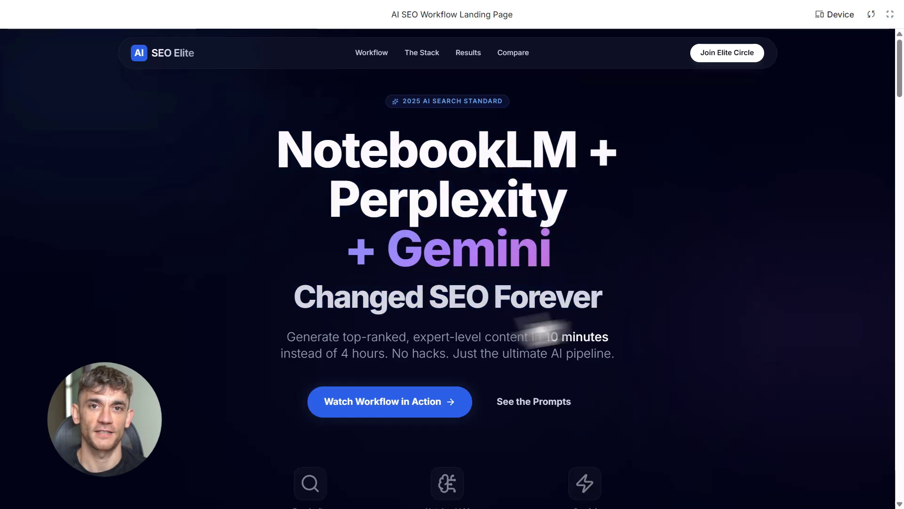
scroll(429, 337, "down", 7)
scroll(406, 311, "down", 3)
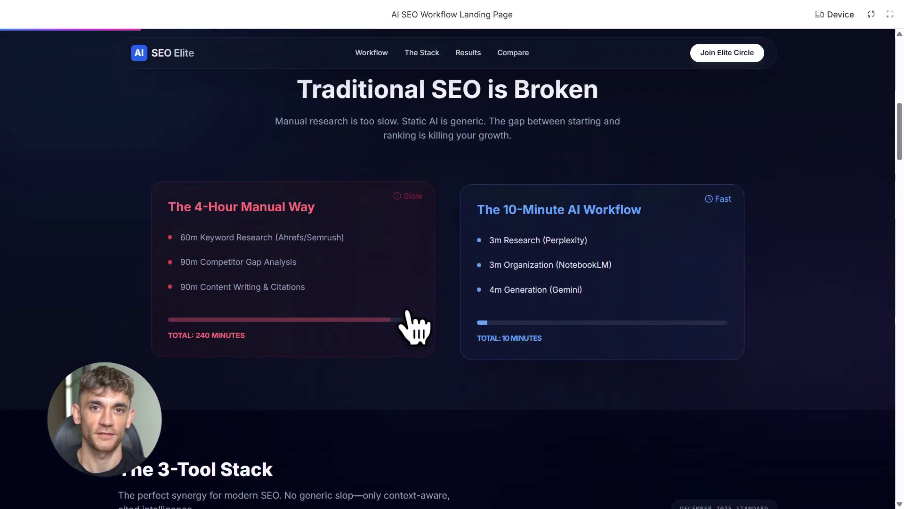
scroll(413, 329, "up", 1)
left_click_drag(309, 158, 580, 161)
left_click(583, 175)
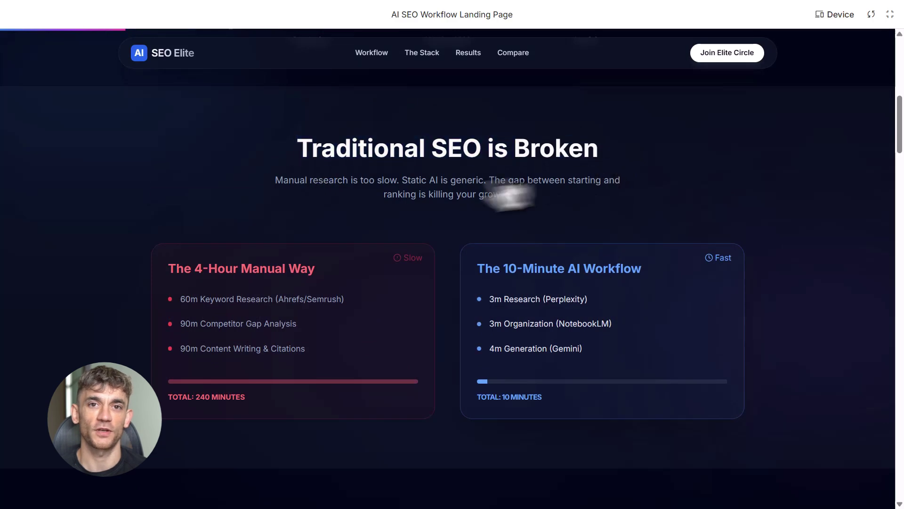
left_click_drag(404, 185, 529, 194)
left_click(529, 193)
Compare 'The 4-Hour Manual Way' steps (60m, 90m, 90m) with 'The 10-Minute AI Workflow' steps.
left_click_drag(175, 272, 323, 278)
left_click(305, 296)
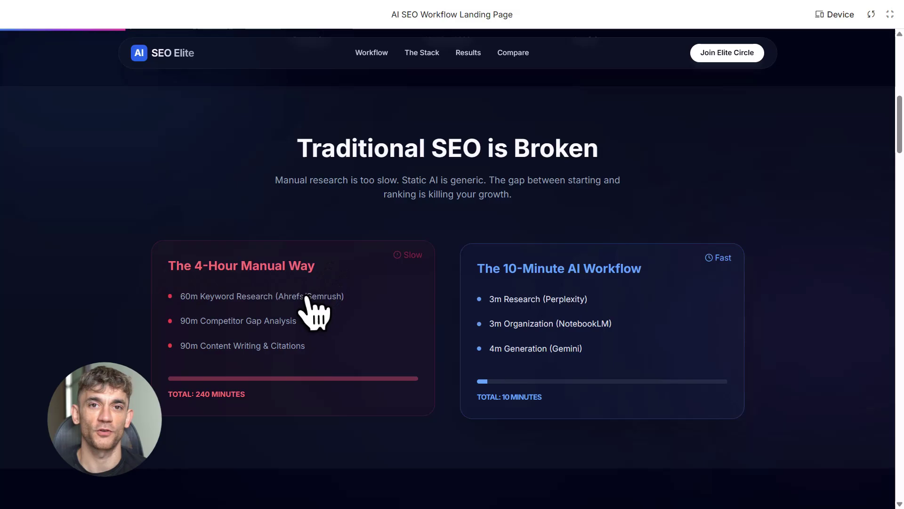
left_click_drag(183, 296, 345, 300)
left_click_drag(180, 321, 300, 325)
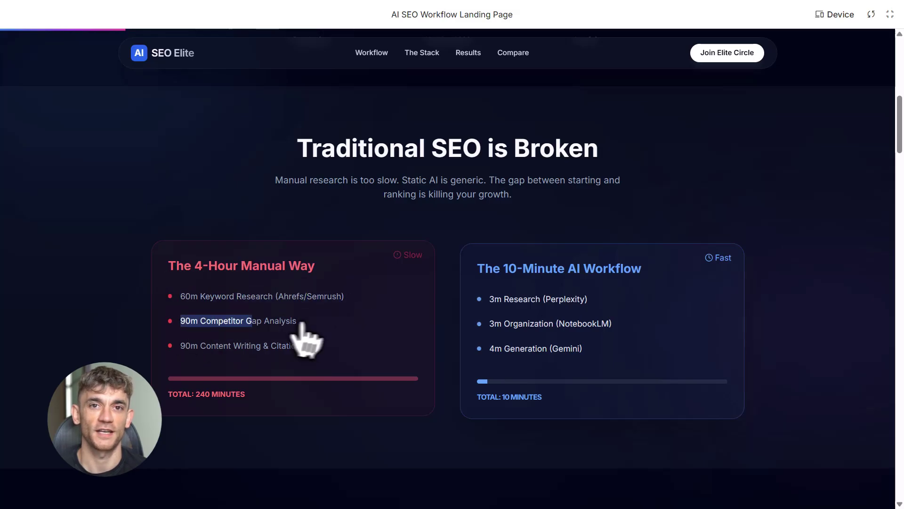
left_click_drag(181, 346, 315, 348)
left_click_drag(477, 266, 664, 272)
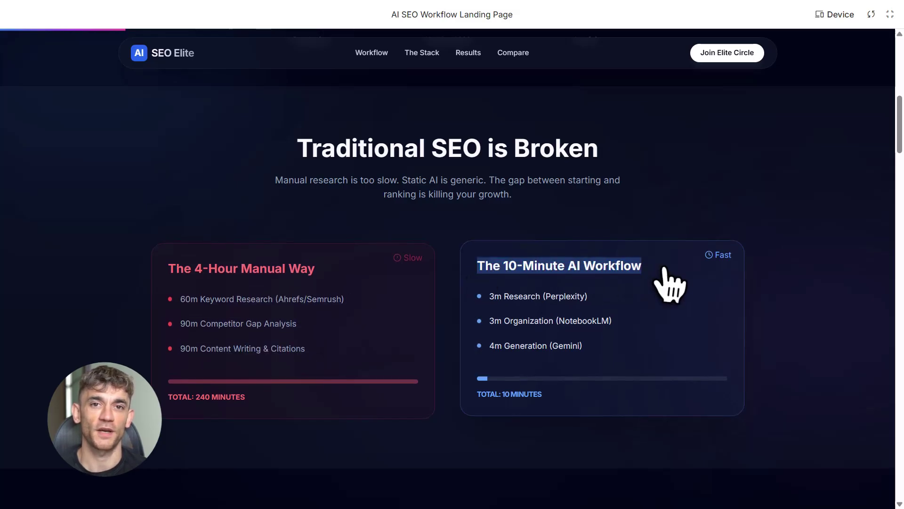
left_click_drag(489, 296, 587, 297)
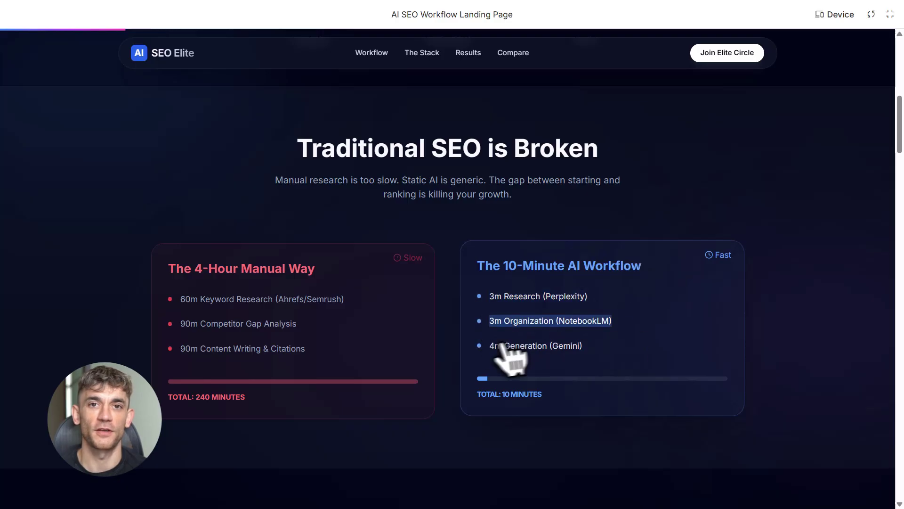
left_click_drag(490, 345, 604, 354)
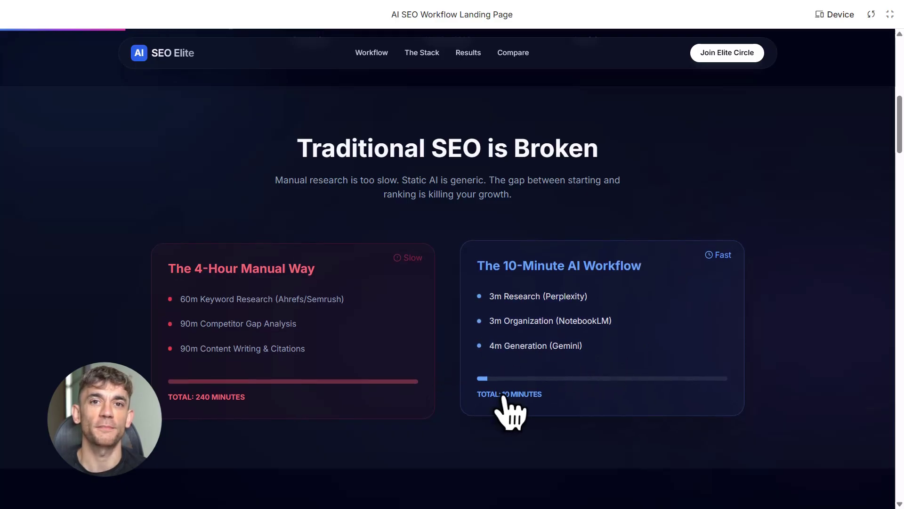
Highlight the Perplexity, NotebookLM and Gemini cards in The 3-Tool Stack section.
scroll(558, 395, "down", 8)
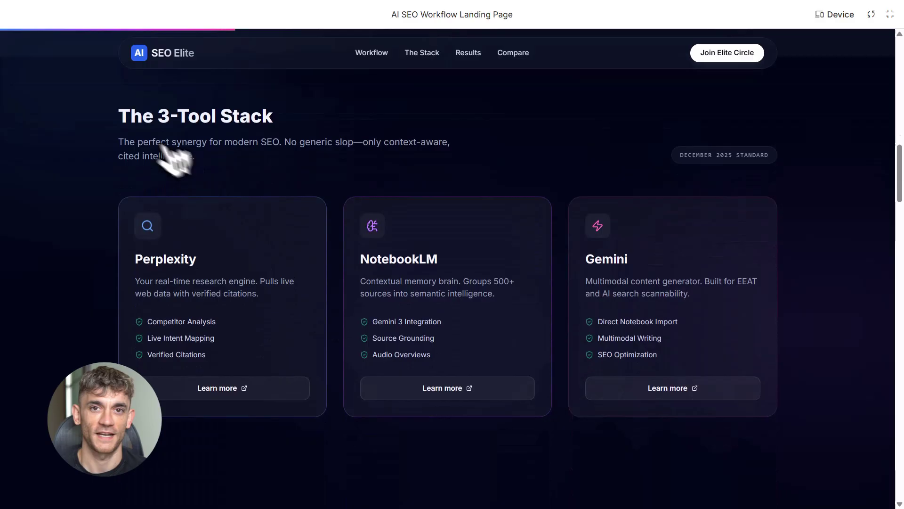
left_click(303, 138)
left_click_drag(134, 259, 238, 348)
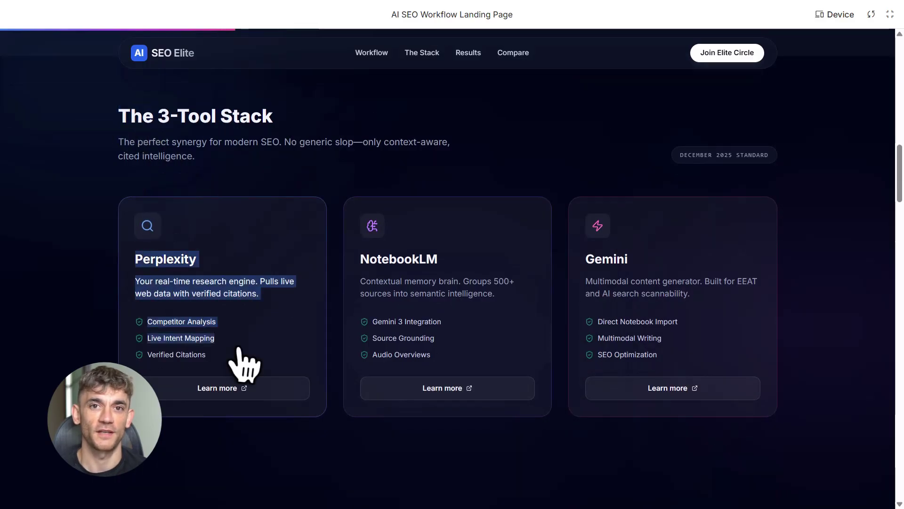
left_click(244, 363)
left_click_drag(360, 258, 444, 369)
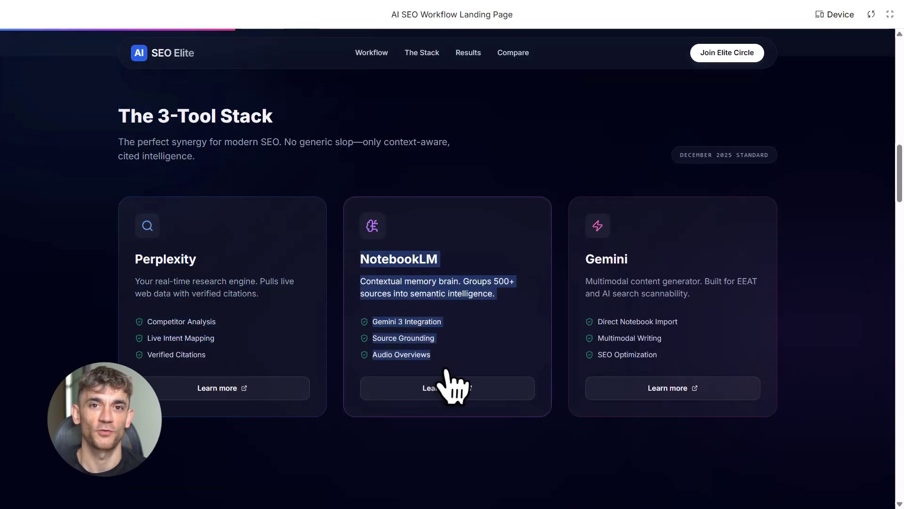
left_click(462, 370)
left_click_drag(585, 258, 667, 375)
left_click(669, 372)
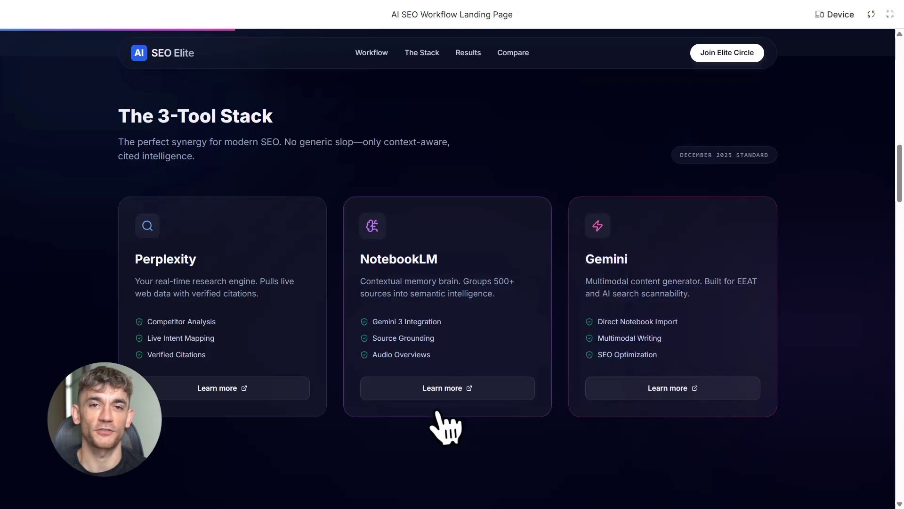
scroll(454, 428, "down", 6)
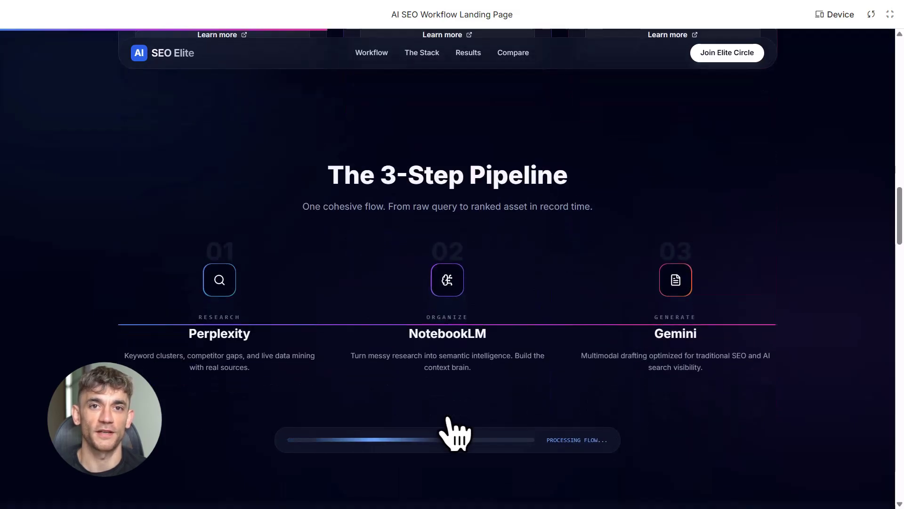
left_click(232, 363)
triple_click(245, 372)
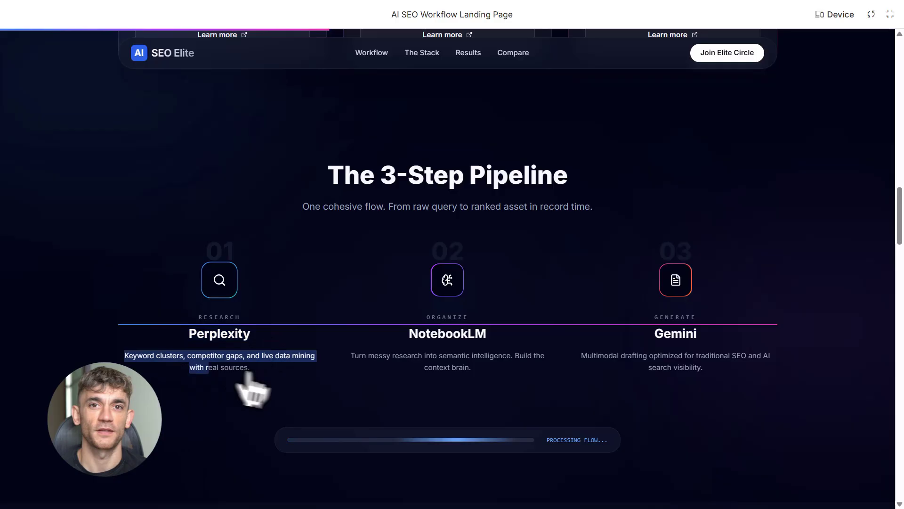
left_click(393, 372)
left_click_drag(346, 356, 495, 369)
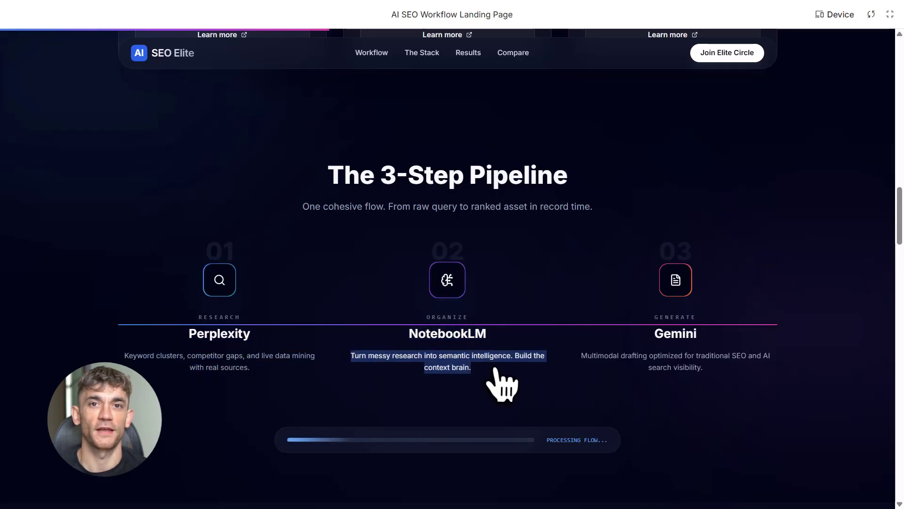
left_click(495, 369)
left_click_drag(579, 356, 743, 379)
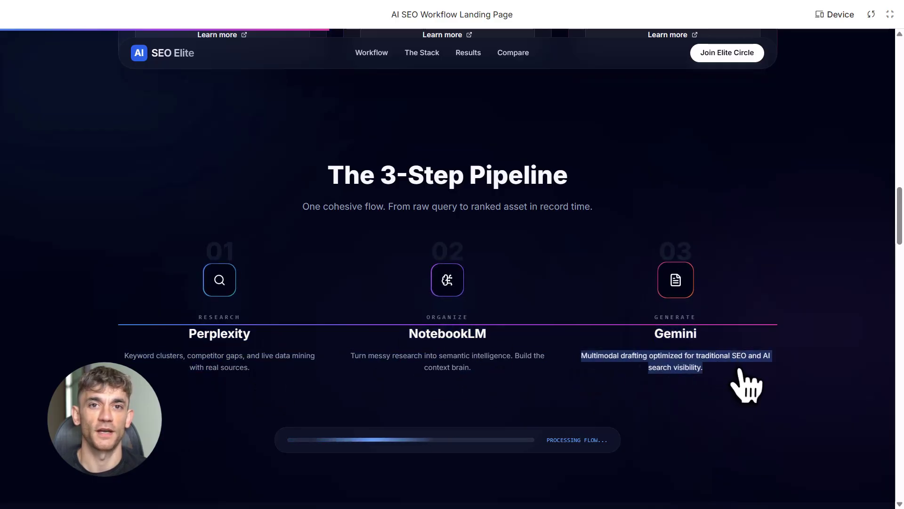
left_click(742, 380)
scroll(480, 355, "down", 8)
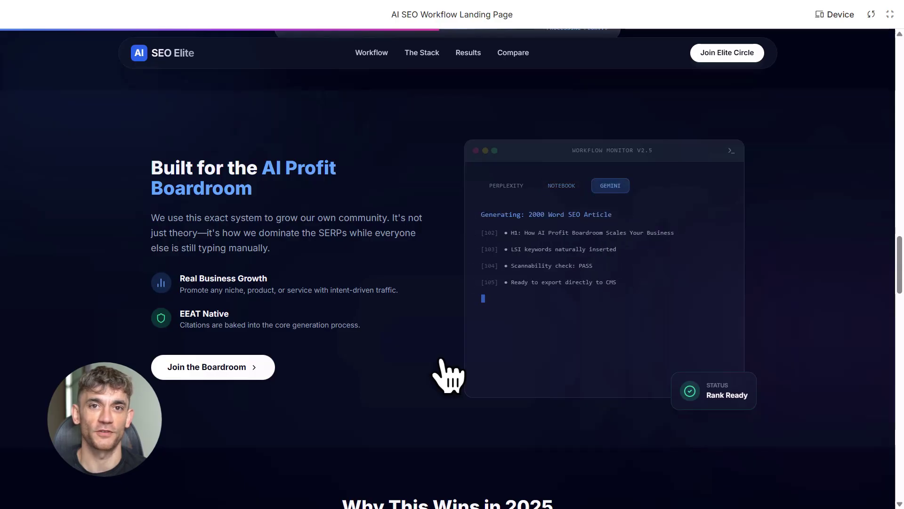
scroll(443, 361, "down", 8)
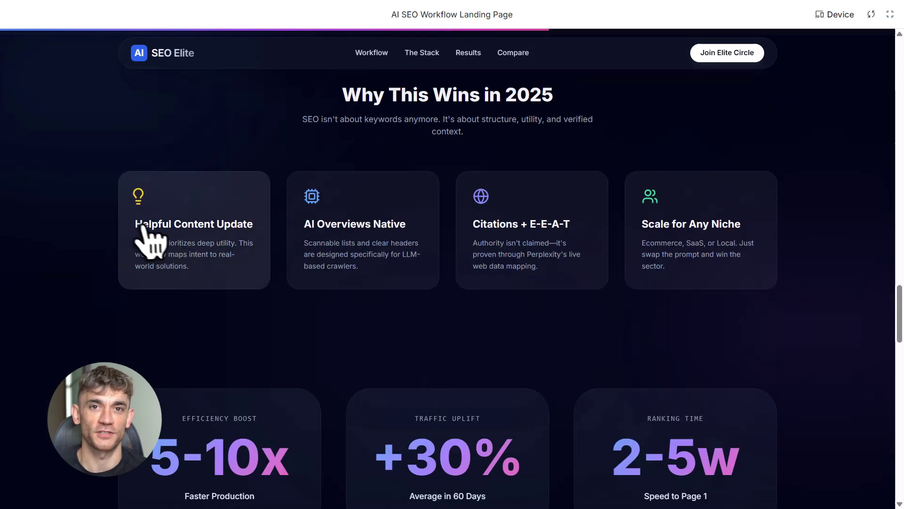
left_click(264, 230)
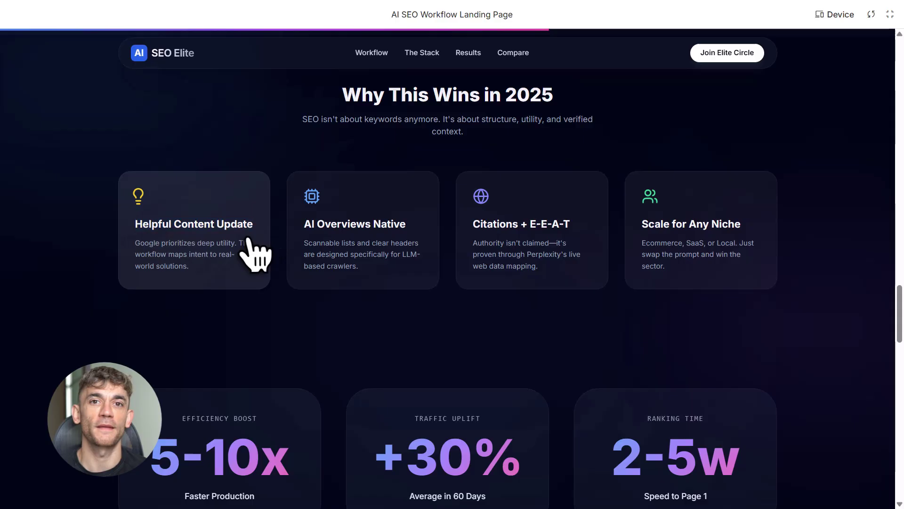
left_click(417, 231)
left_click(617, 230)
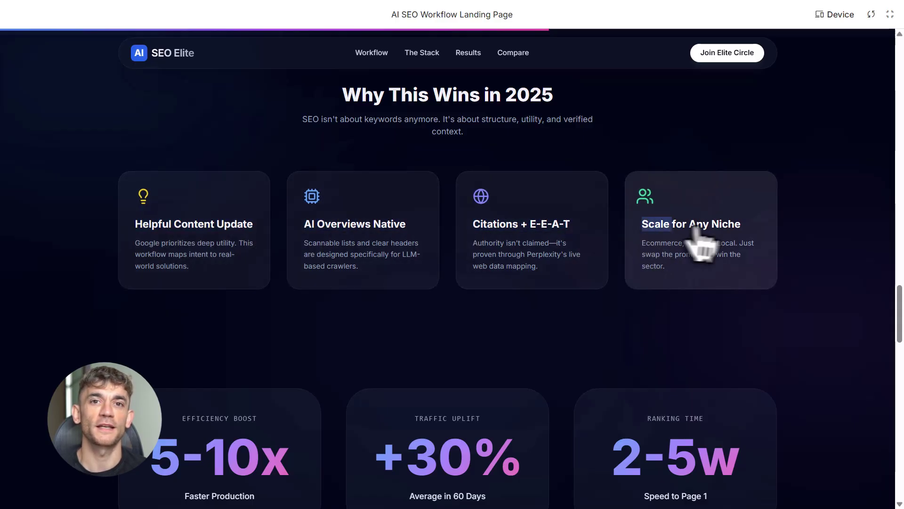
scroll(454, 343, "down", 4)
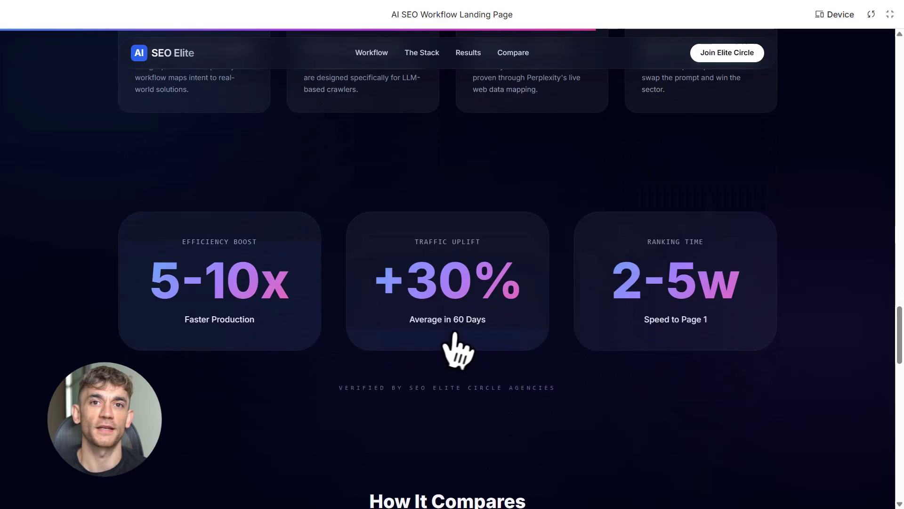
scroll(467, 380, "down", 9)
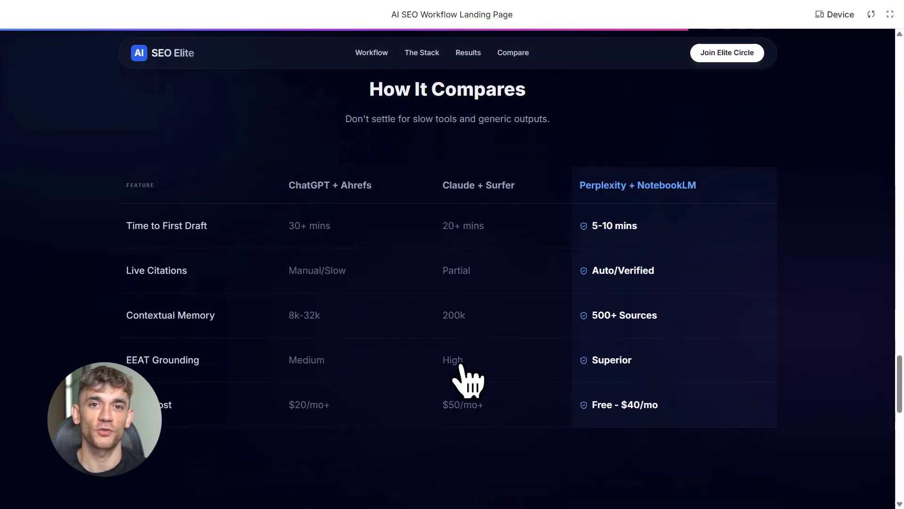
scroll(461, 366, "up", 1)
left_click_drag(133, 288, 521, 312)
left_click(616, 326)
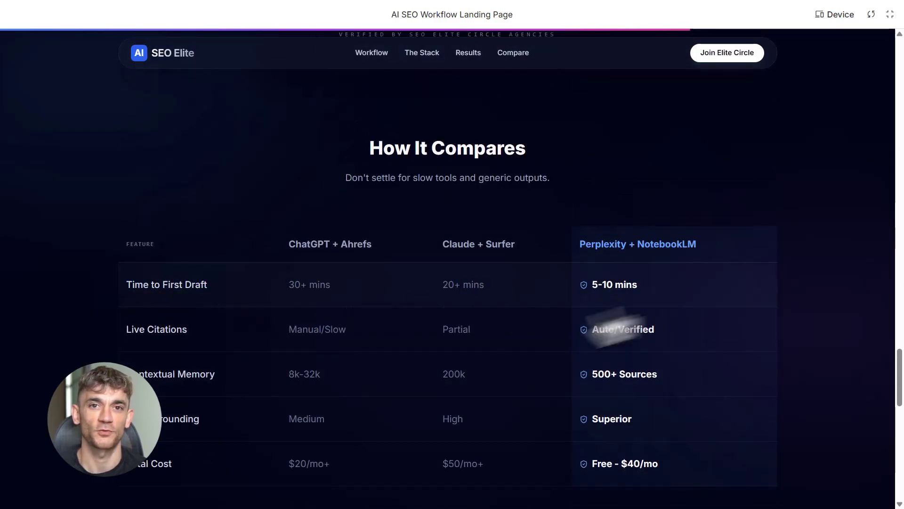
left_click_drag(186, 347, 696, 347)
left_click_drag(134, 374, 600, 390)
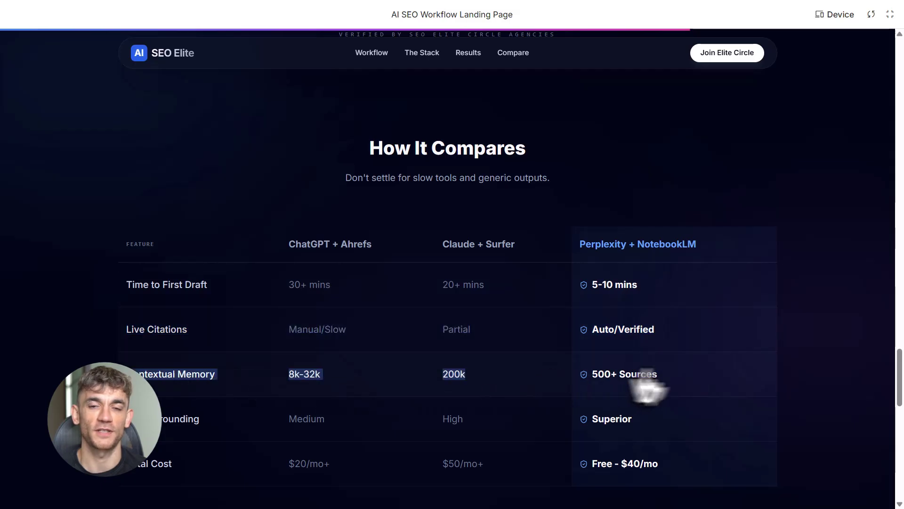
left_click(514, 395)
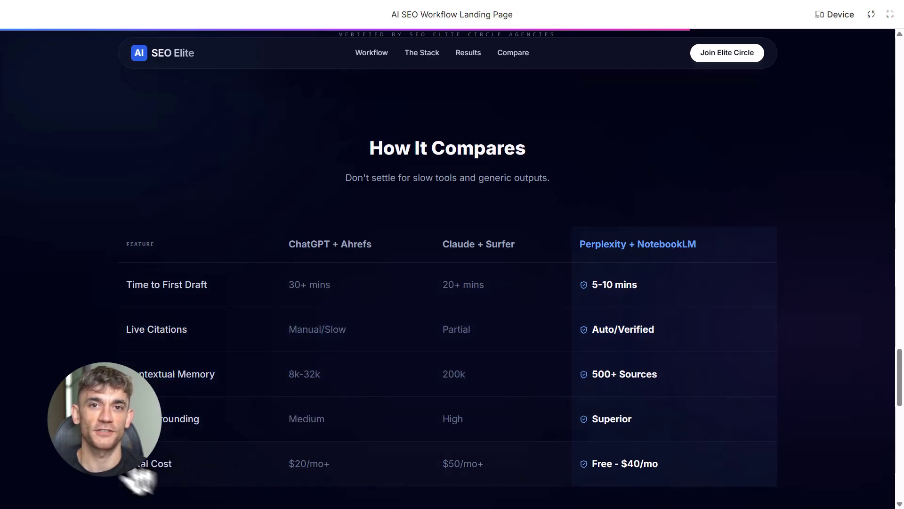
left_click(701, 478)
scroll(471, 438, "down", 1)
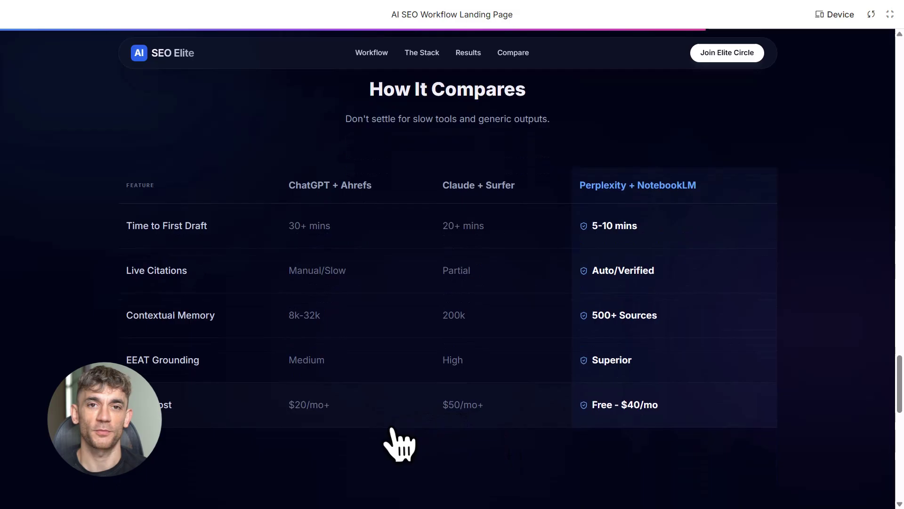
scroll(395, 430, "down", 8)
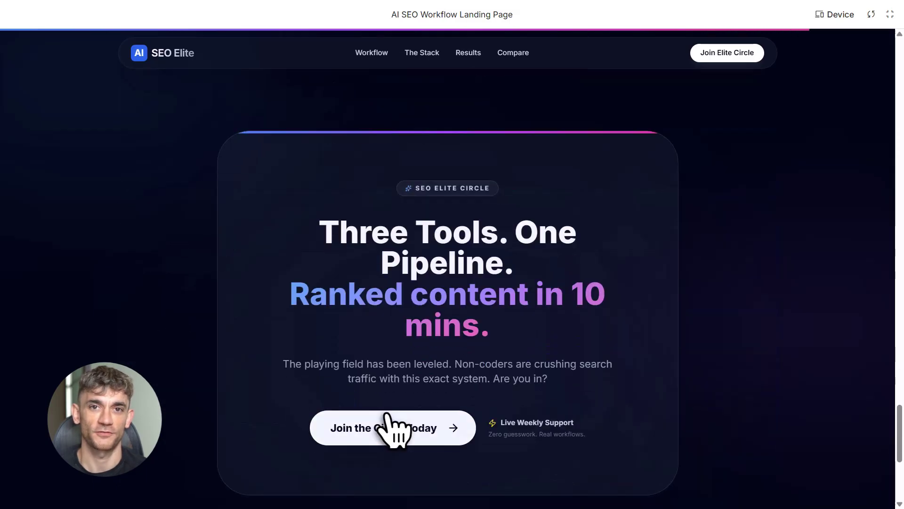
scroll(387, 416, "up", 1)
left_click_drag(320, 230, 478, 247)
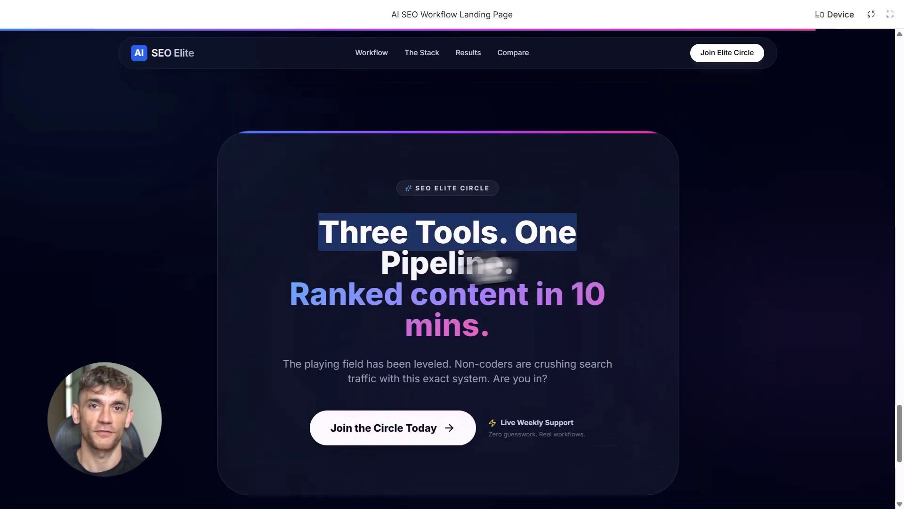
left_click(535, 282)
left_click_drag(291, 299, 528, 347)
Paste the keyword clusters and content gaps research query into Perplexity and submit it.
scroll(448, 414, "down", 5)
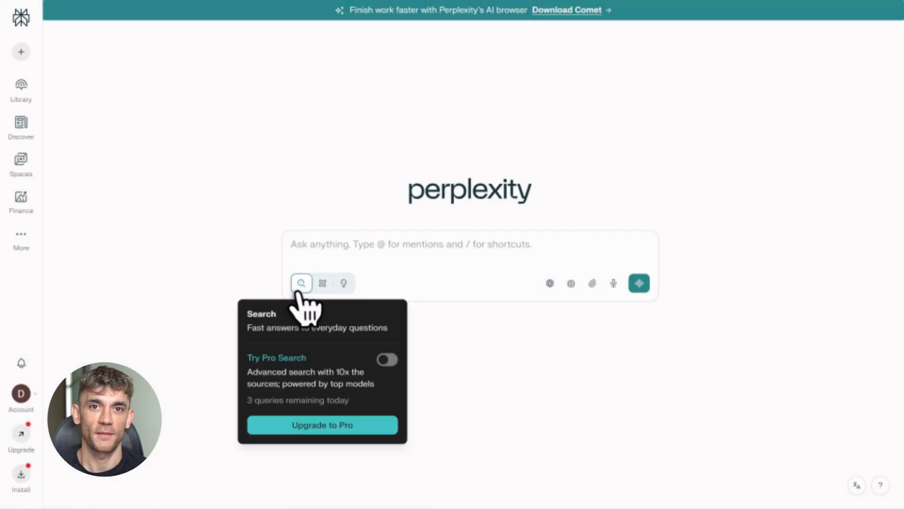
type("Top ranking pages, keyword clusters, People Also Ask questions, and content gaps for \"AI automation community for business growth\"")
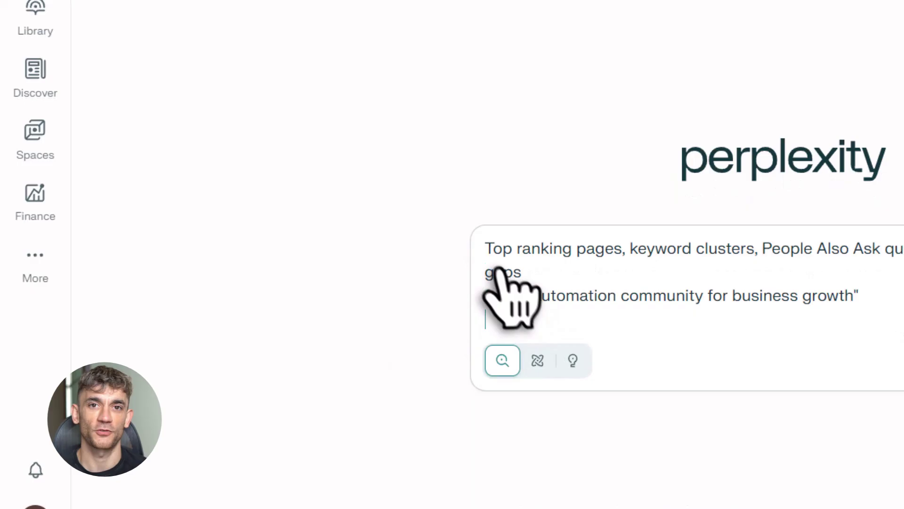
left_click_drag(291, 232, 504, 234)
left_click_drag(417, 252, 629, 250)
left_click(117, 297)
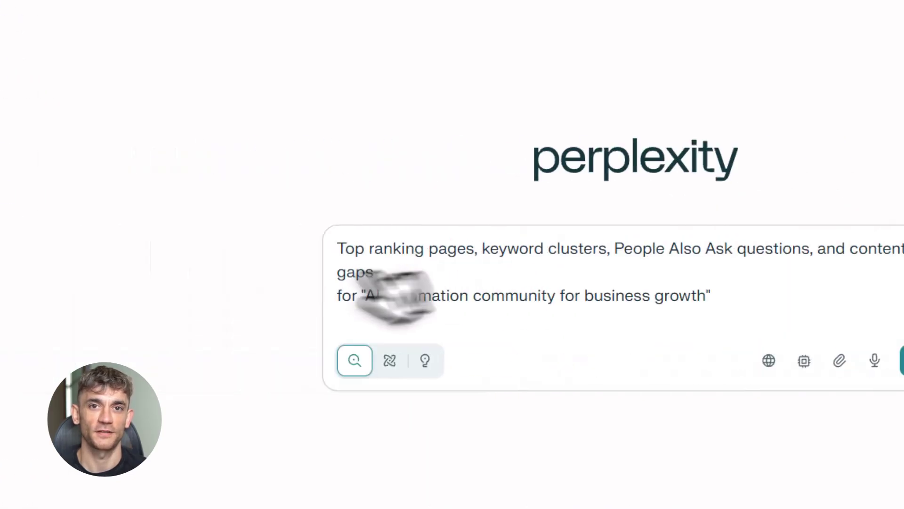
double_click(80, 272)
left_click(63, 297)
left_click_drag(486, 297, 828, 301)
left_click(880, 313)
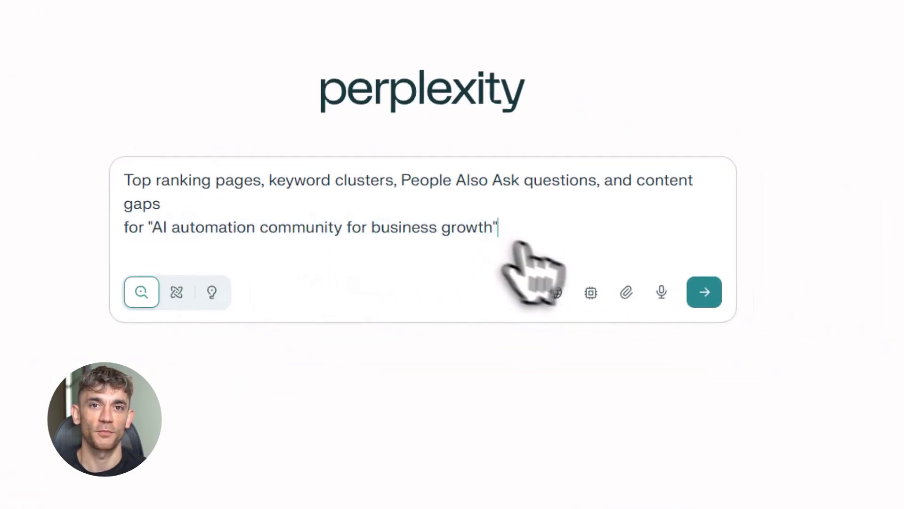
left_click(702, 290)
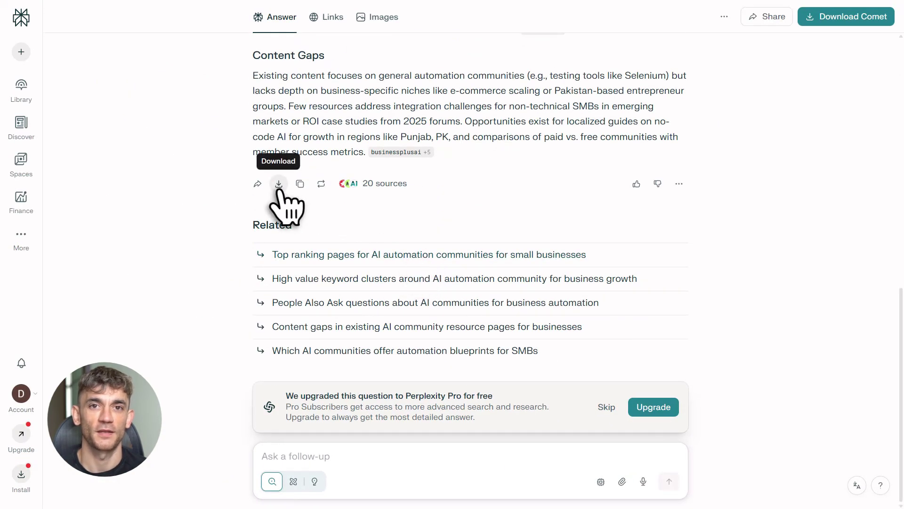
Download Perplexity's answer as a PDF.
left_click(279, 184)
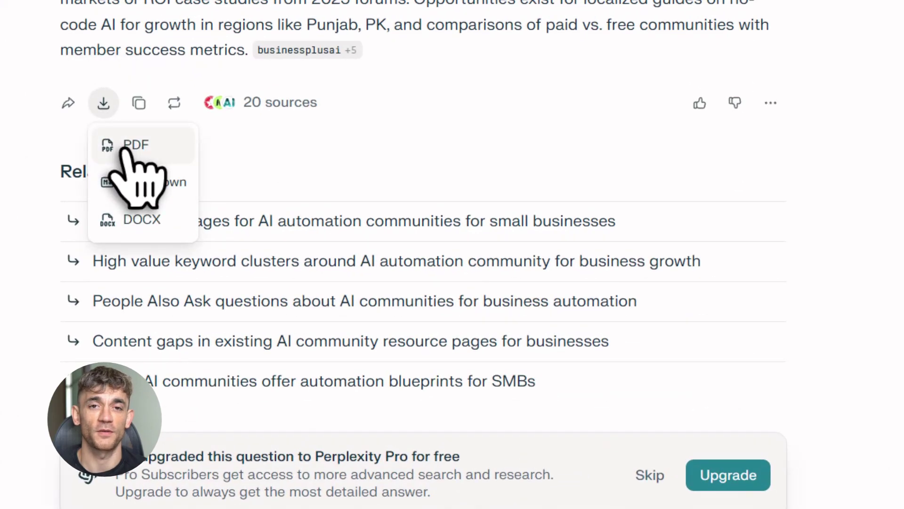
left_click(127, 150)
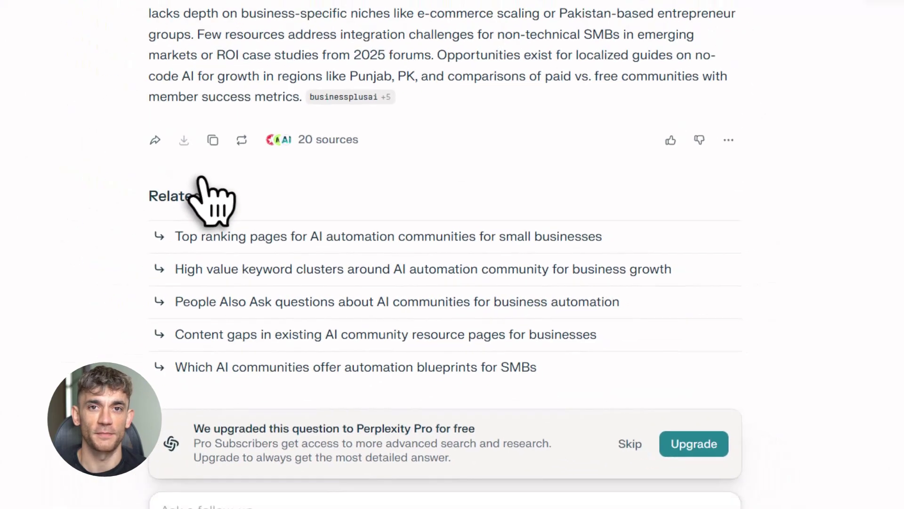
scroll(565, 182, "up", 5)
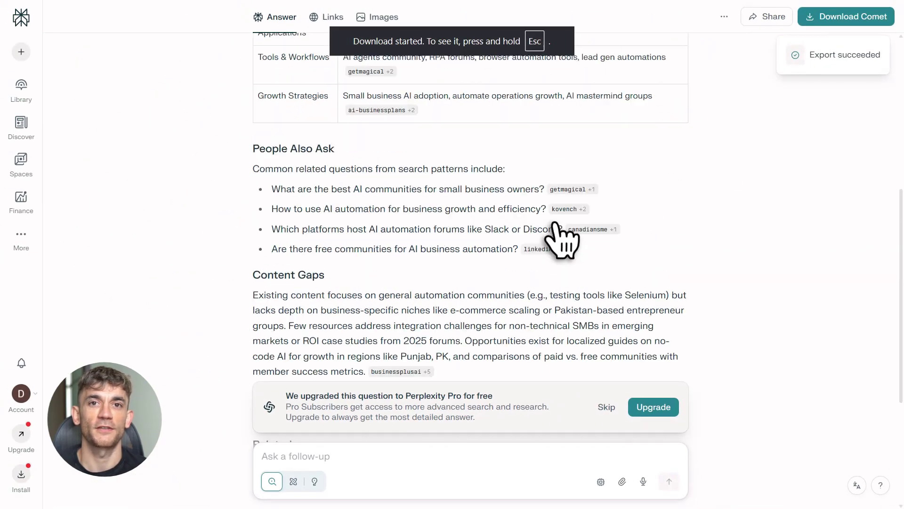
scroll(557, 225, "up", 5)
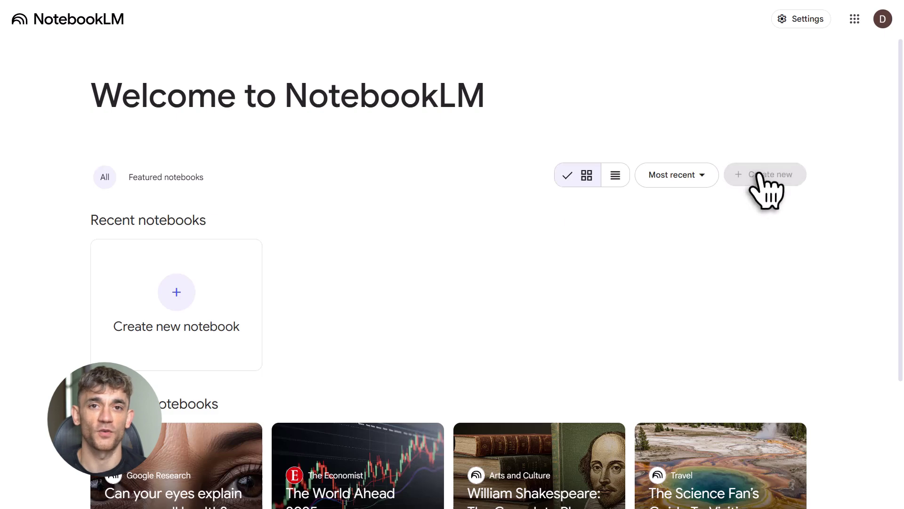
Create a new notebook with the Perplexity research PDF uploaded as its source.
left_click(764, 175)
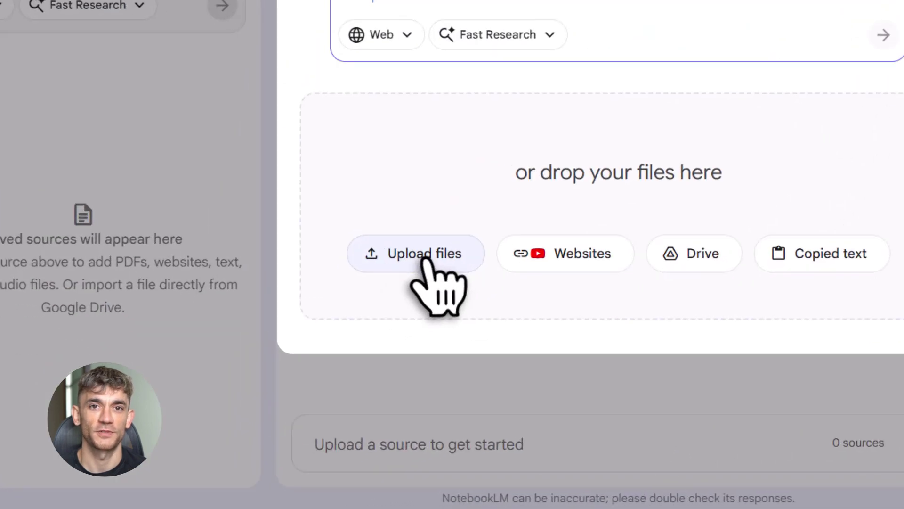
left_click(332, 350)
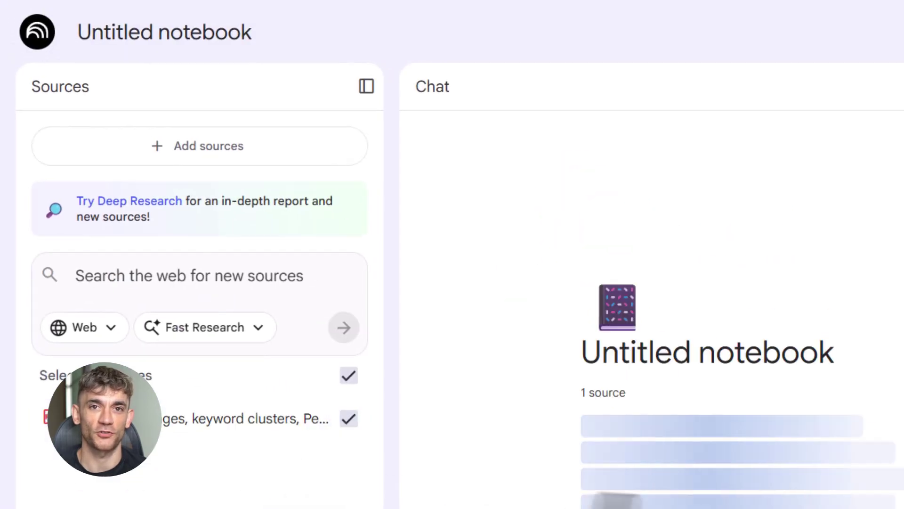
left_click(518, 454)
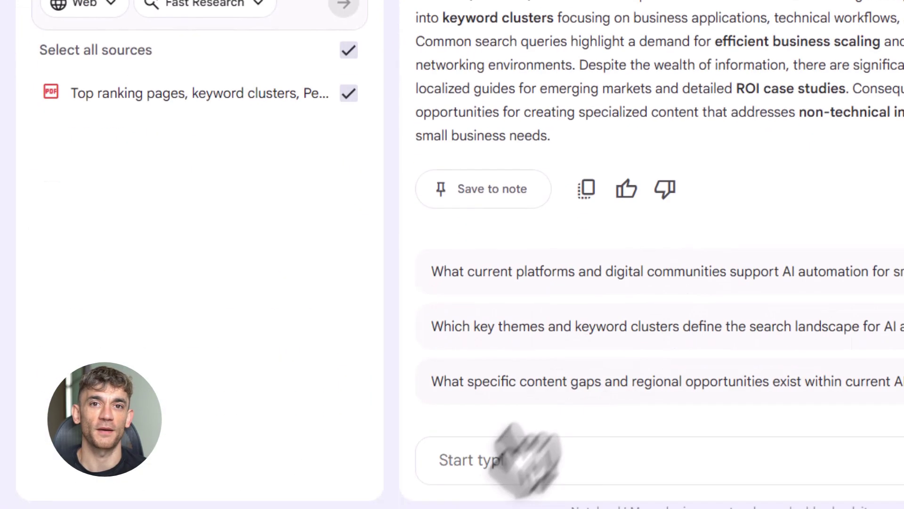
Paste the H1/H2 article outline prompt, send it, and look over the returned outline.
type("Group this research into SEO-optimized section headings. Create a clear article outline with H1, H2s, and bullet points. Summarize key insights for an article on growing a business with AI automation.")
left_click_drag(439, 362, 852, 363)
left_click_drag(439, 385, 859, 385)
left_click(858, 386)
left_click_drag(79, 409, 558, 416)
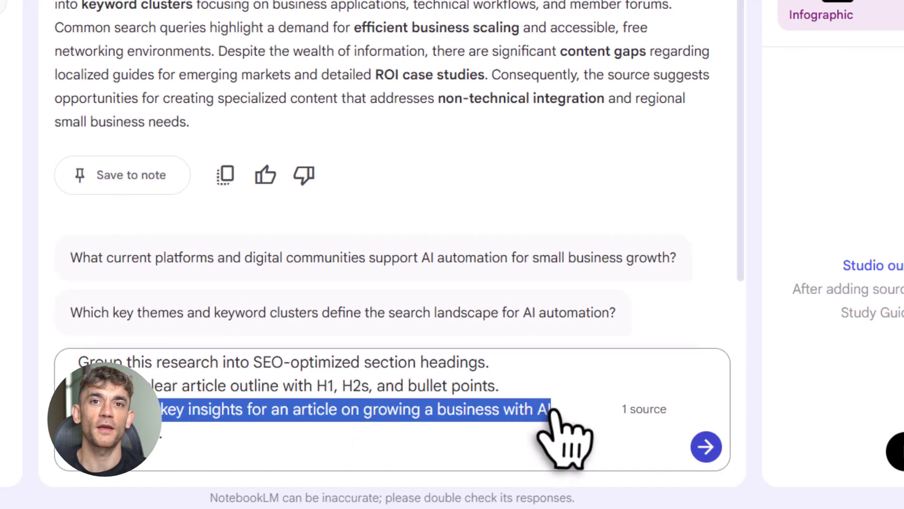
left_click(556, 411)
left_click(706, 447)
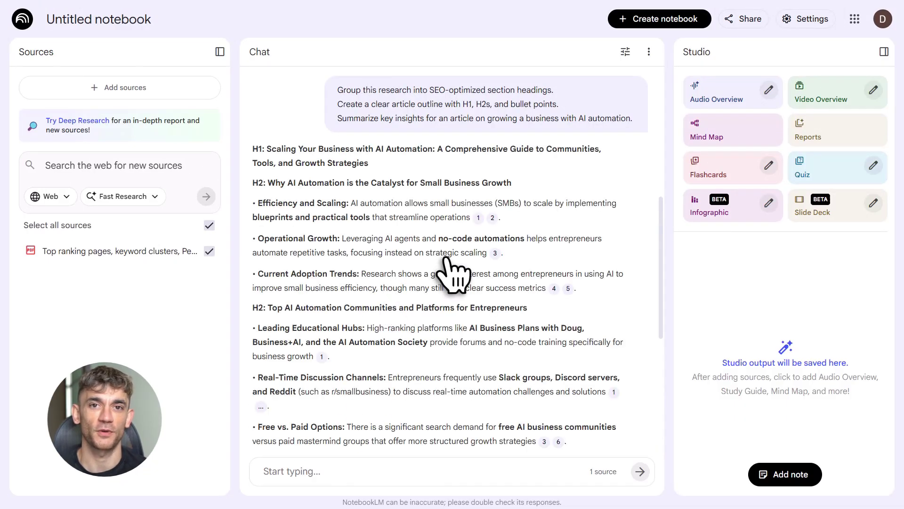
scroll(445, 258, "down", 20)
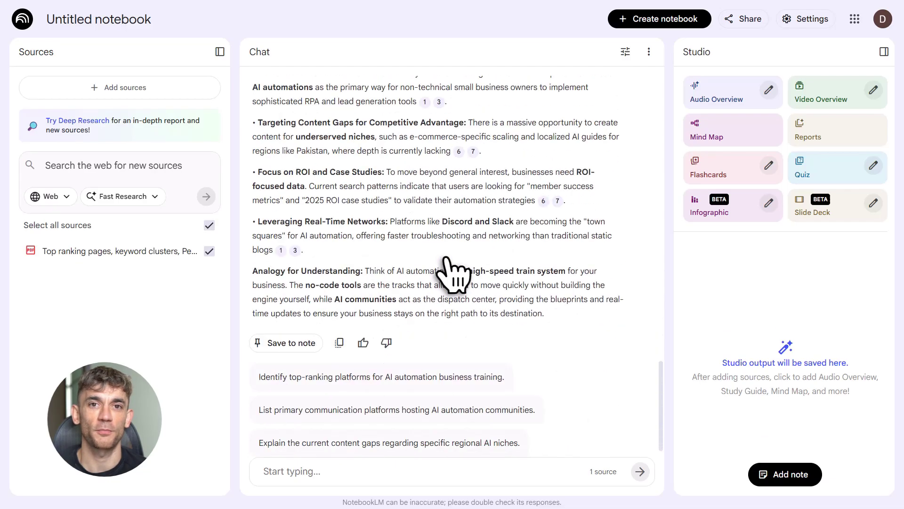
scroll(445, 259, "up", 20)
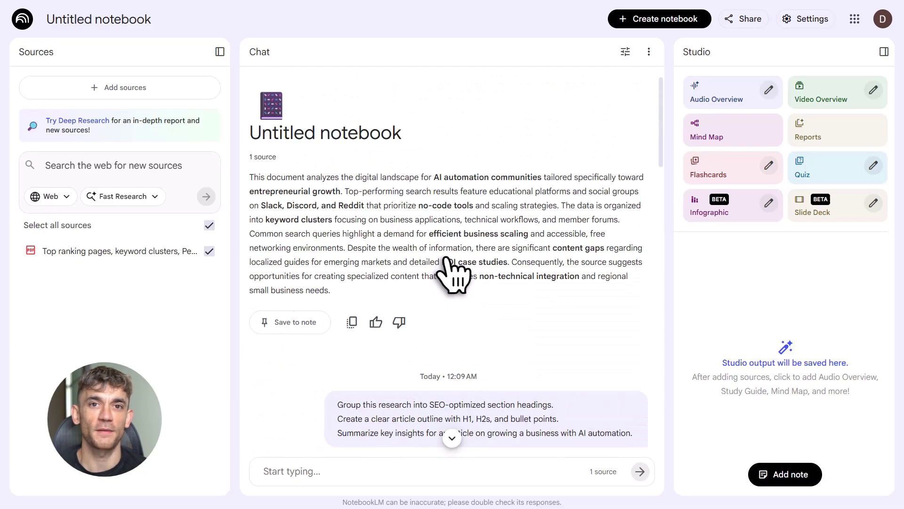
scroll(445, 260, "down", 6)
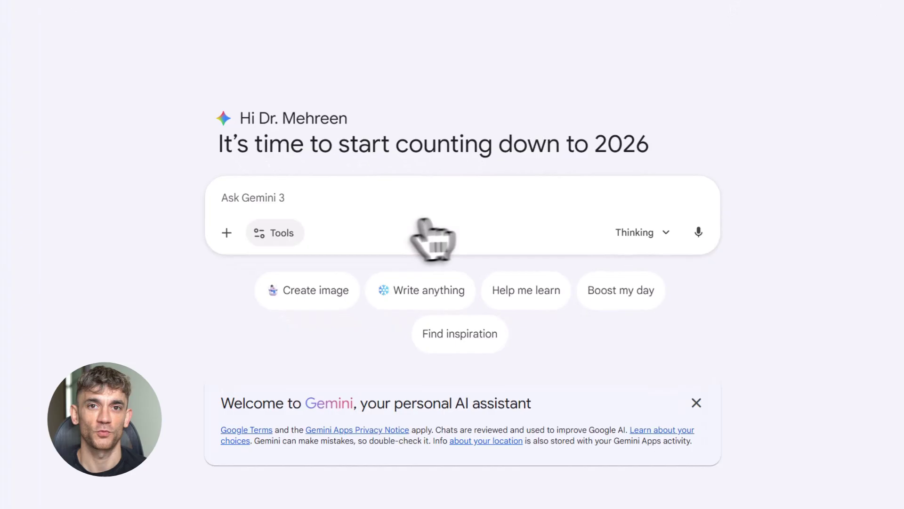
Attach the 'AI Automation Communities and Business Growth Search Analysis' notebook to the Gemini prompt.
left_click(269, 270)
left_click(292, 372)
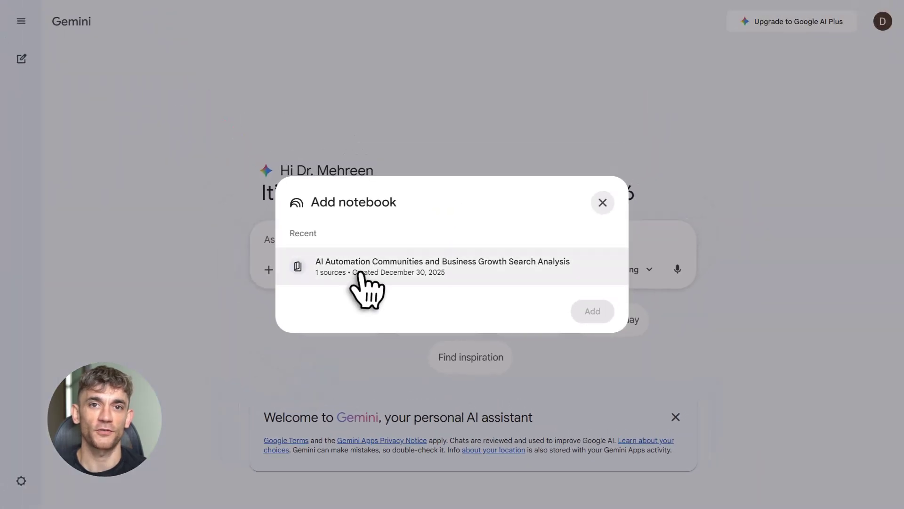
left_click(331, 232)
left_click(600, 282)
Paste the SEO article prompt and review its opening instruction, title and keywords requirement.
type("Using this NotebookLM research, write a 2,000-word SEO-optimized article.  Title: How AI Profit Boardroom Helps Businesses Grow with AI Automation  Requirements: - Clear H1, H2, H3 structure - Use primary and secondary keywords naturally - Include practical examples and use cases - Optimize for Google AI Overviews and AI search - Make it publish-ready and helpful, not generic - Suggest where images or visuals should be added")
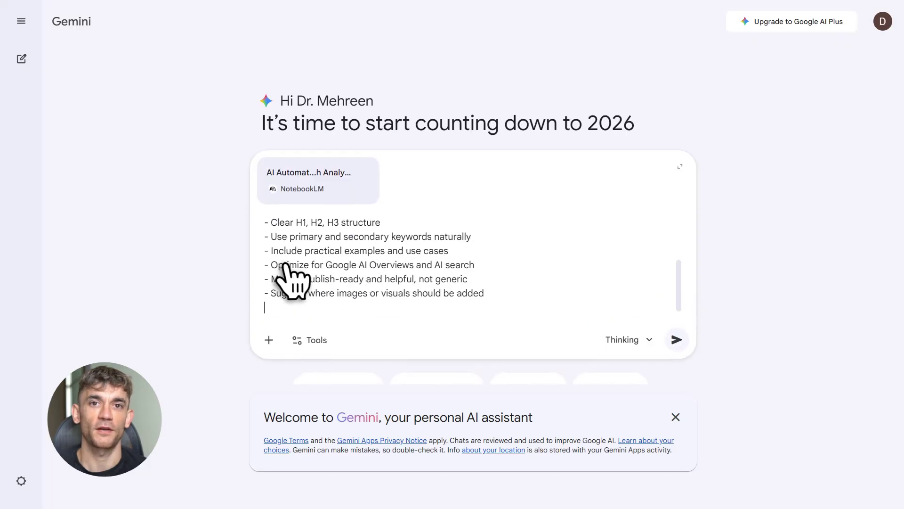
left_click_drag(265, 222, 590, 225)
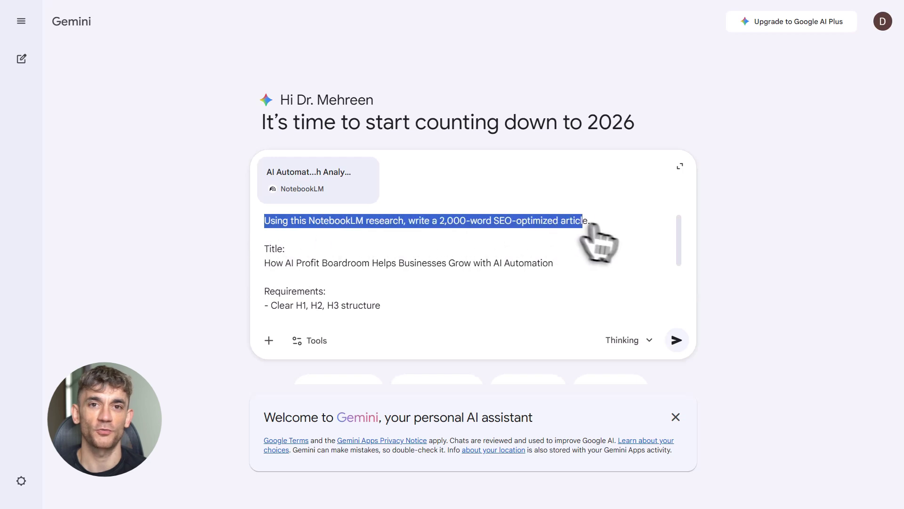
left_click_drag(272, 265, 551, 268)
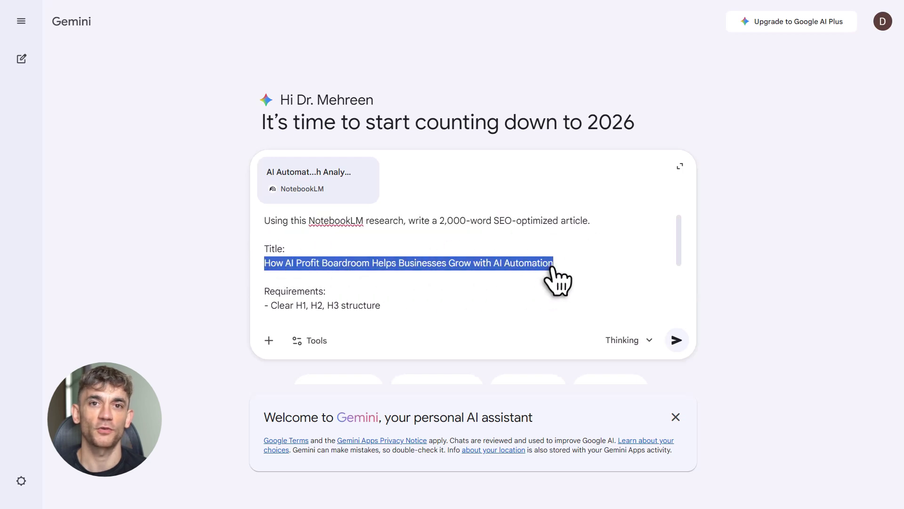
left_click(550, 267)
scroll(274, 250, "down", 2)
left_click_drag(272, 260, 464, 261)
left_click(471, 262)
Review the practical examples, AI Overviews and image-suggestion requirements, then send the prompt.
left_click_drag(350, 285, 454, 281)
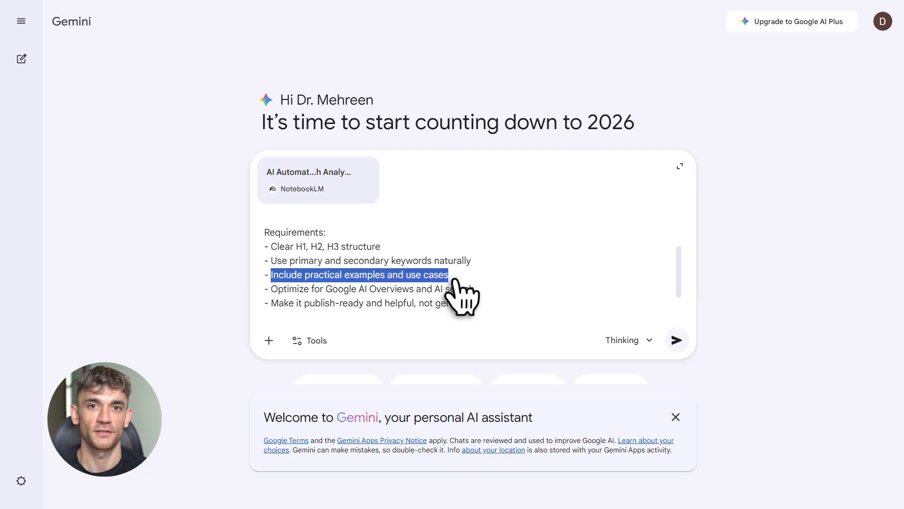
left_click_drag(271, 289, 475, 297)
left_click(474, 290)
left_click_drag(271, 302, 468, 298)
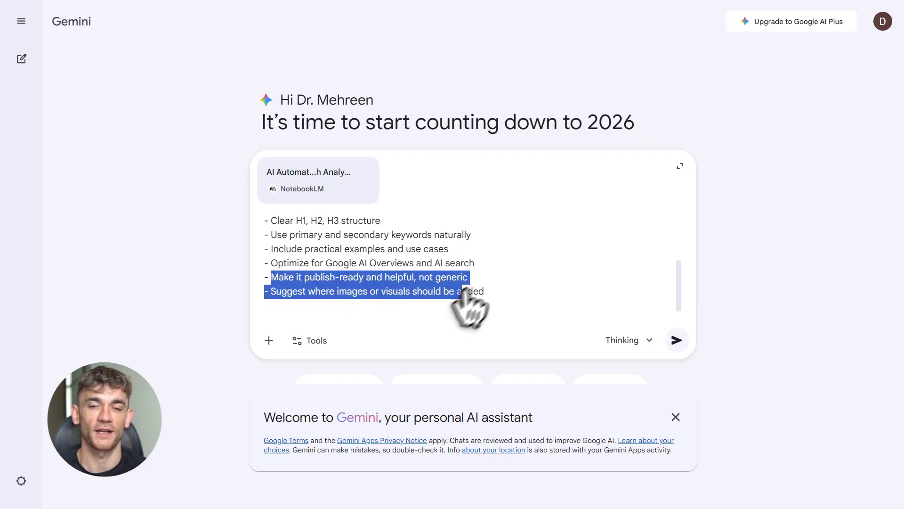
left_click(469, 278)
left_click_drag(272, 292, 485, 294)
left_click(485, 292)
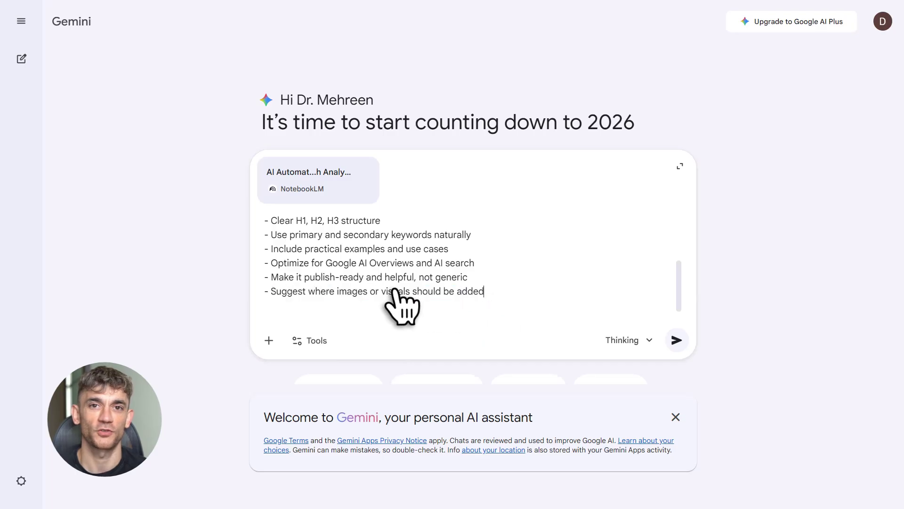
scroll(395, 289, "up", 2)
left_click(676, 340)
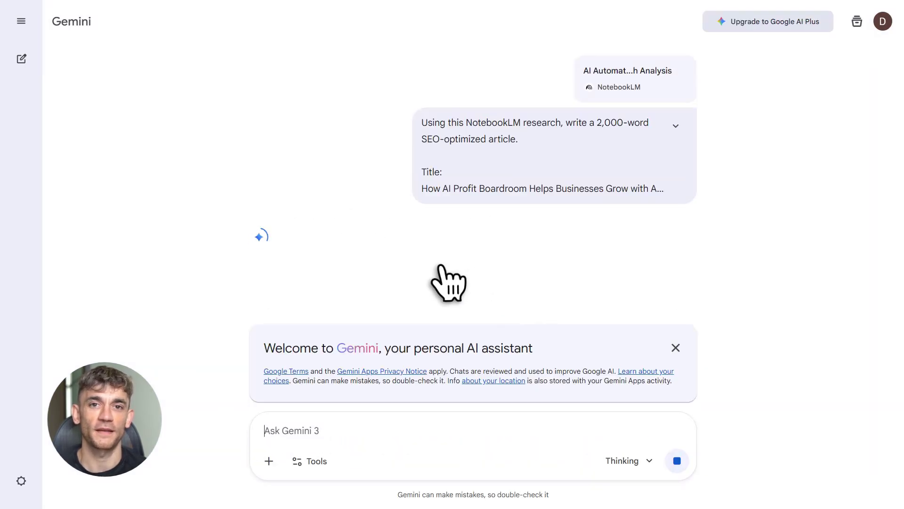
Dismiss the welcome notice and scroll to the article's 'Digital Dinosaur' conclusion and 90-day roadmap.
left_click(676, 348)
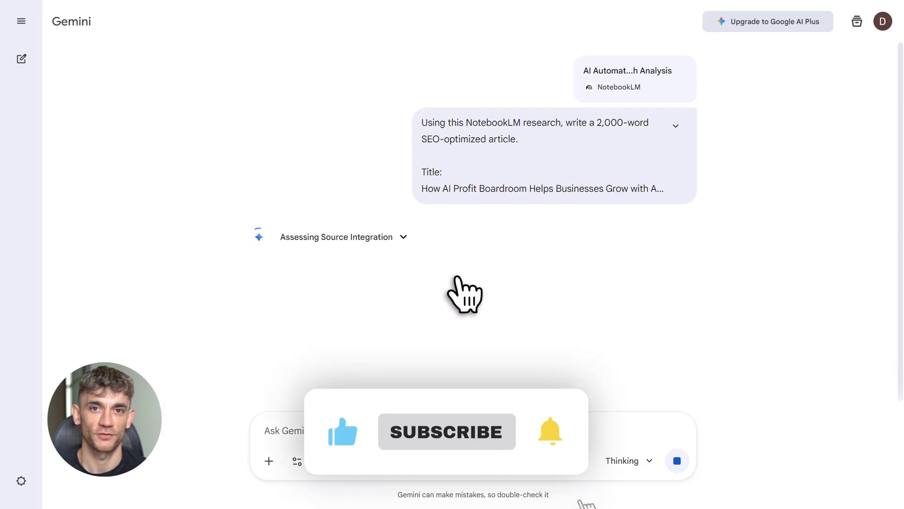
scroll(459, 282, "down", 15)
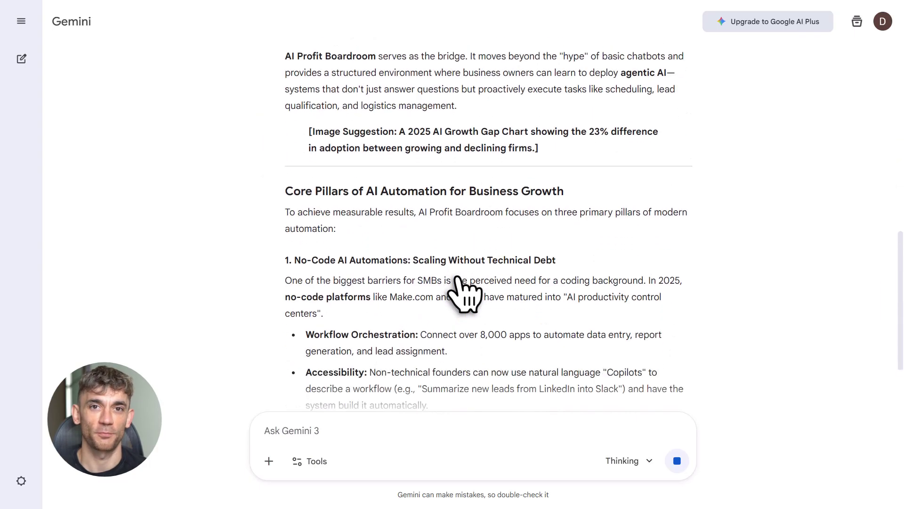
scroll(464, 293, "down", 20)
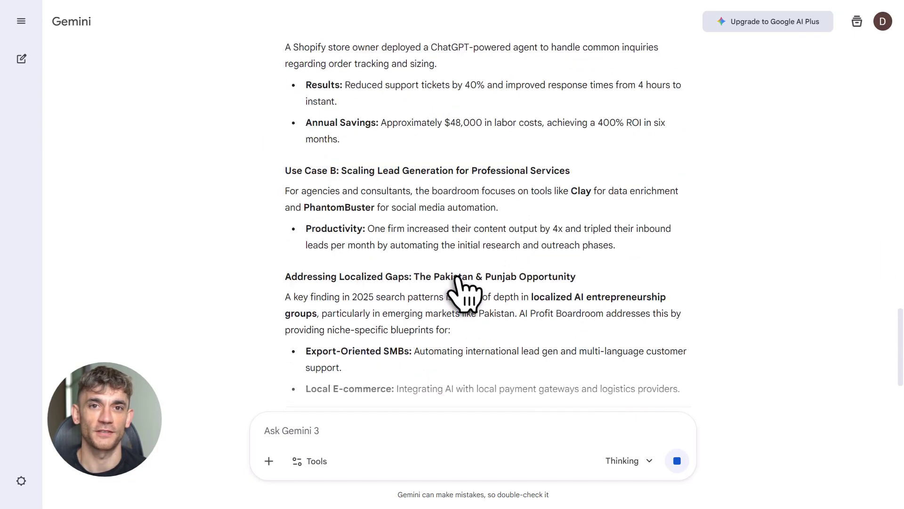
scroll(463, 293, "down", 15)
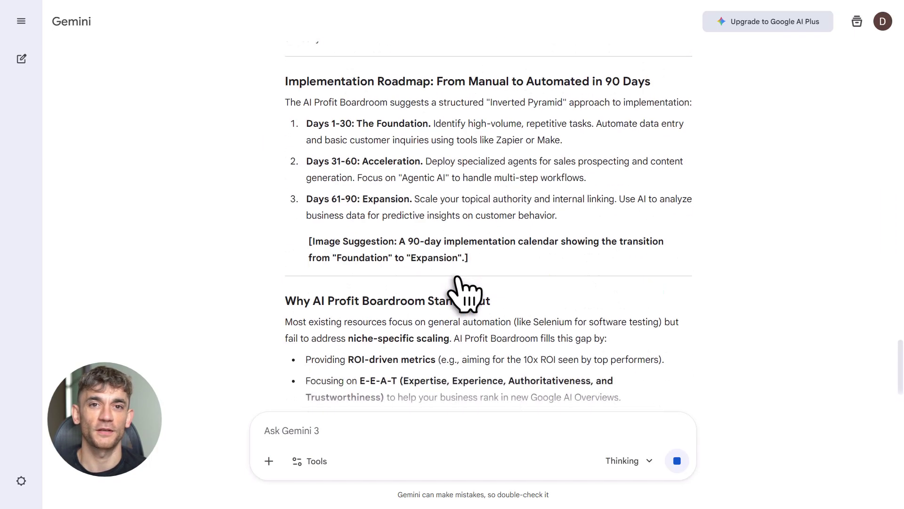
scroll(464, 293, "down", 4)
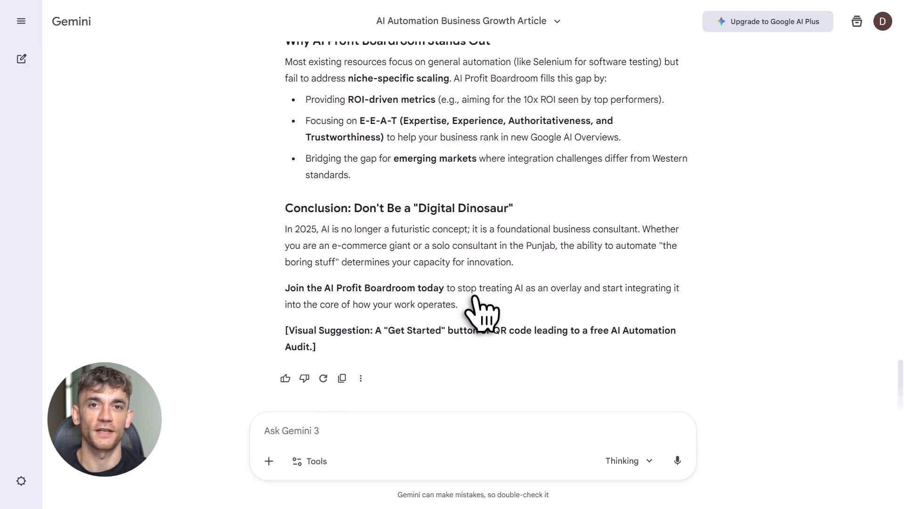